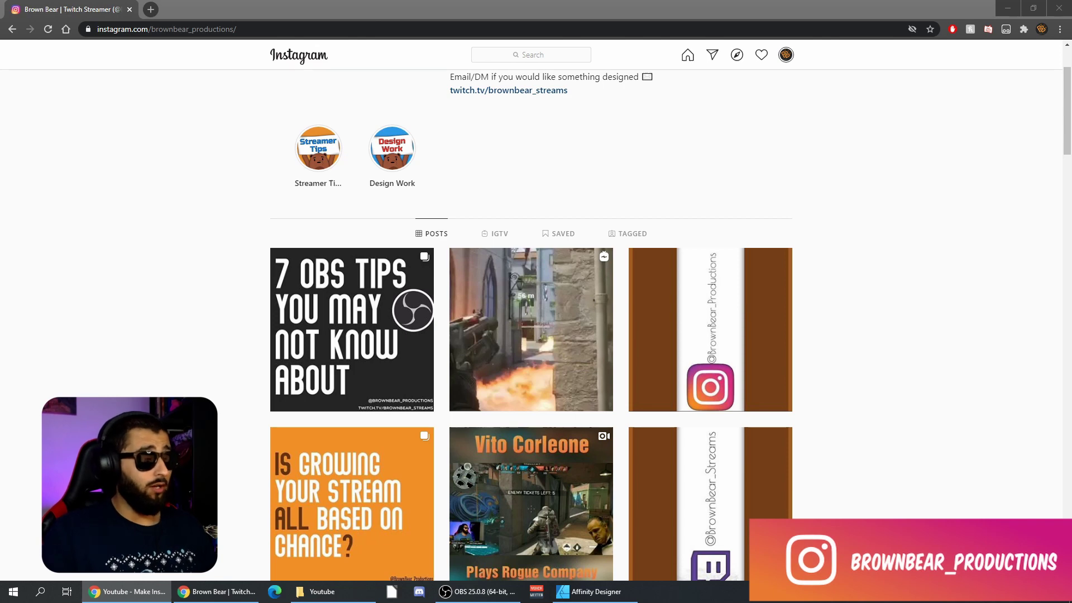
Step: Scroll through the Instagram profile's grid of split carousel posts
scroll(670, 383, up, 2)
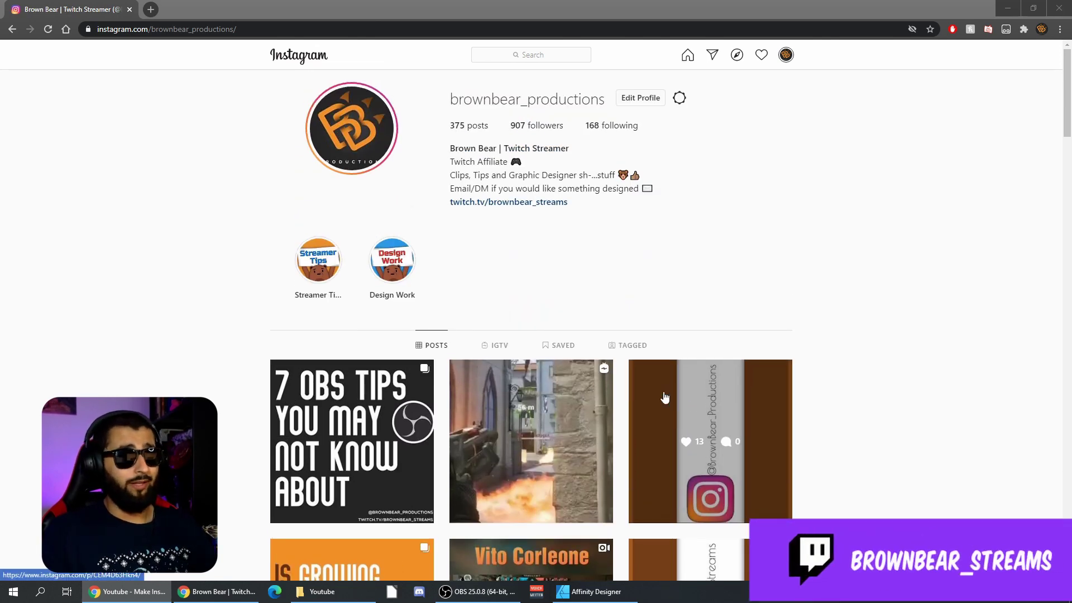
scroll(734, 315, down, 3)
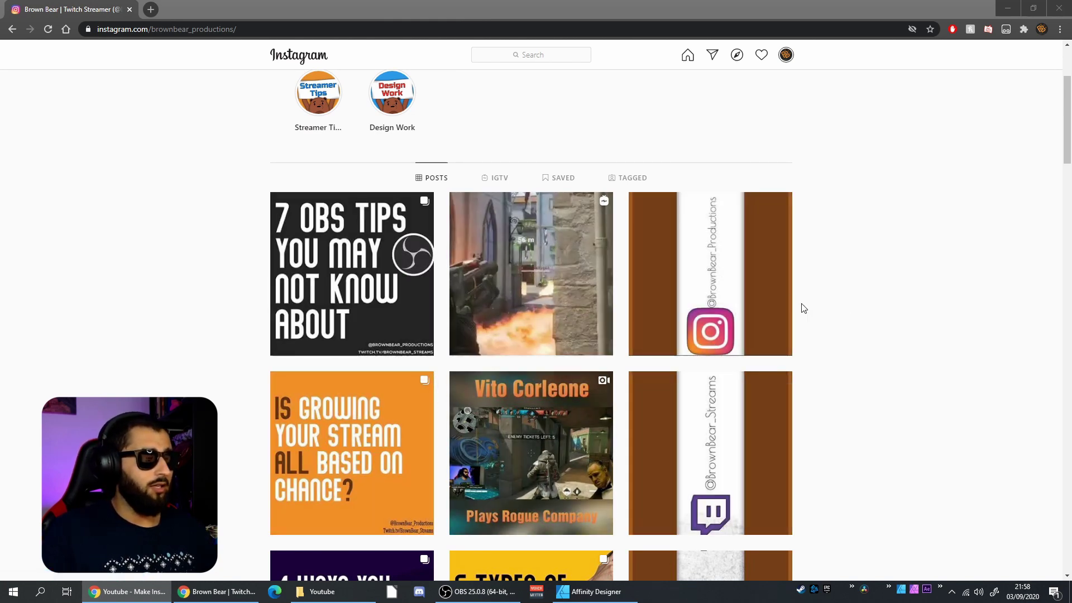
scroll(765, 297, down, 1)
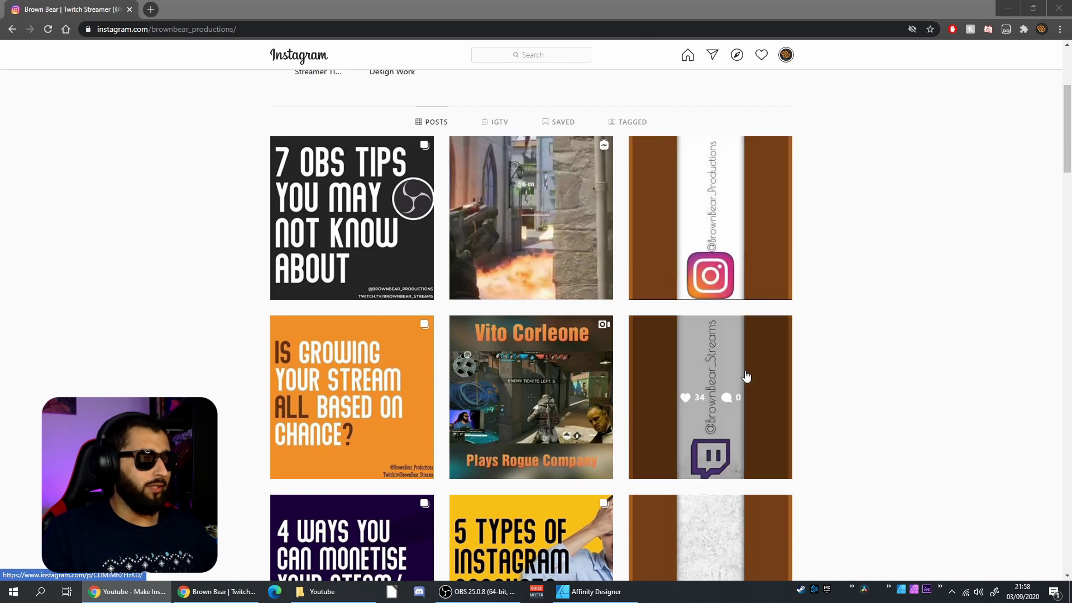
scroll(726, 279, down, 5)
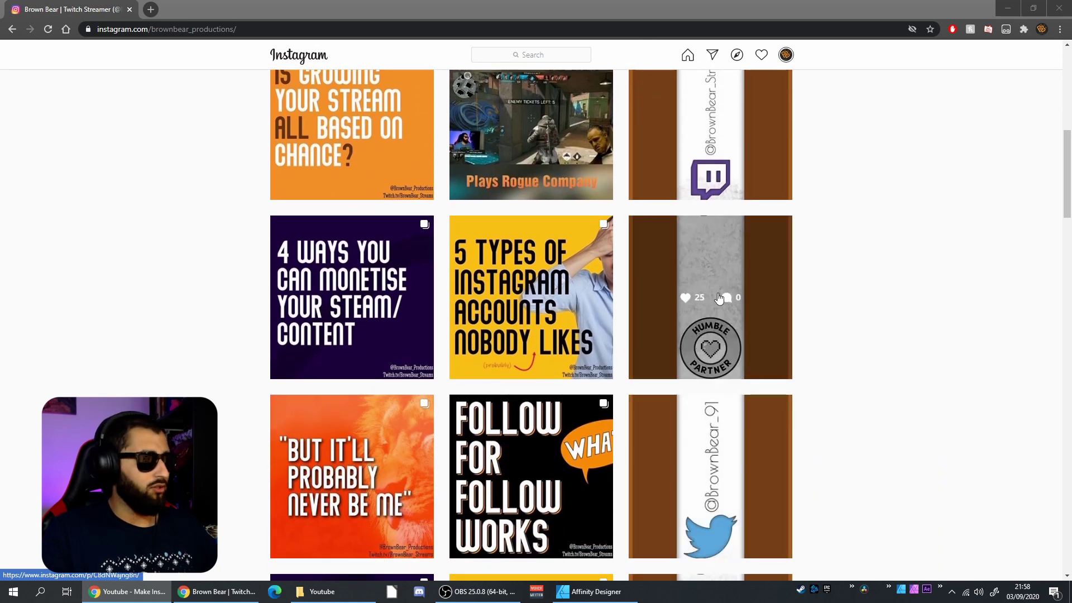
scroll(720, 352, down, 3)
scroll(726, 324, down, 4)
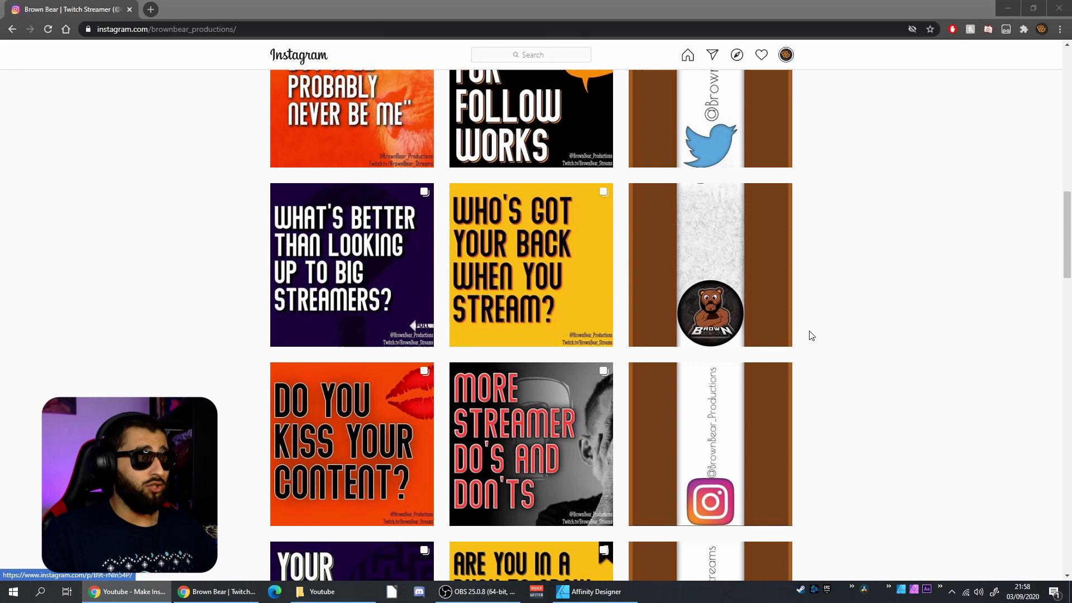
scroll(812, 332, down, 6)
scroll(802, 266, down, 9)
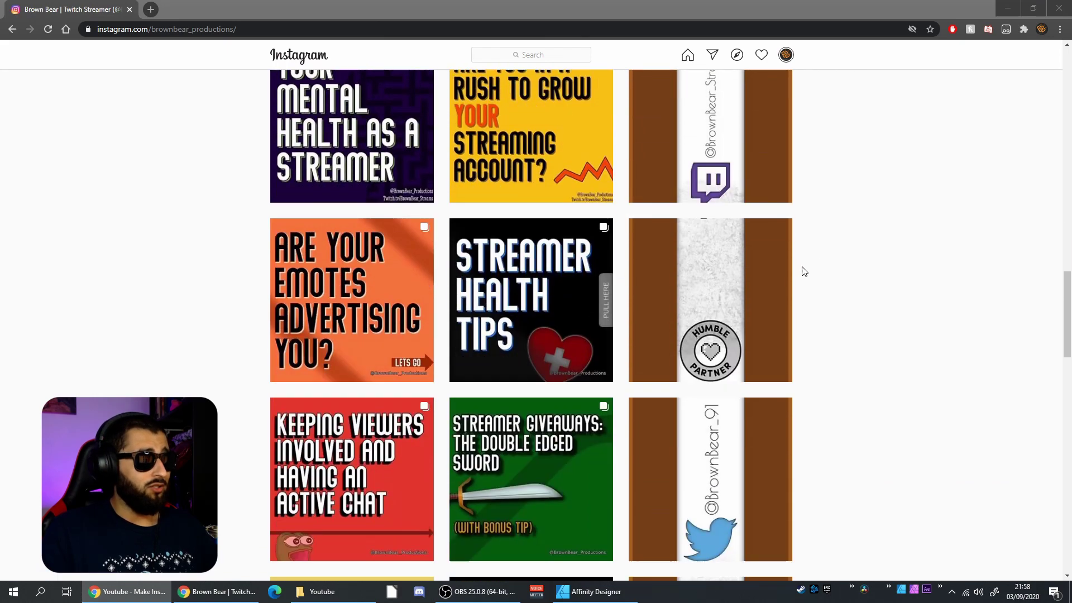
scroll(807, 275, down, 3)
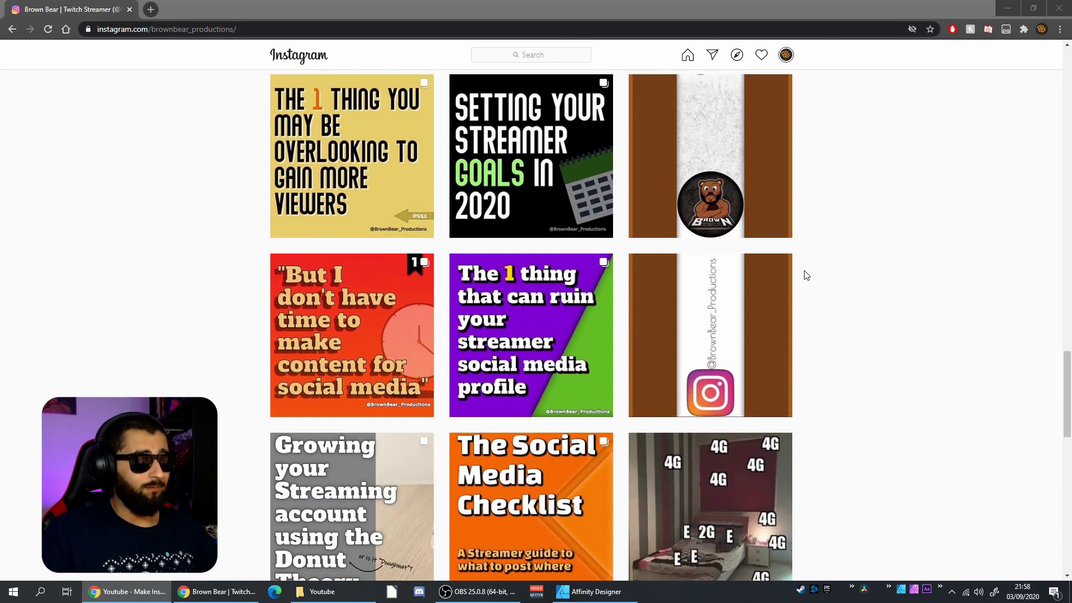
scroll(818, 320, up, 12)
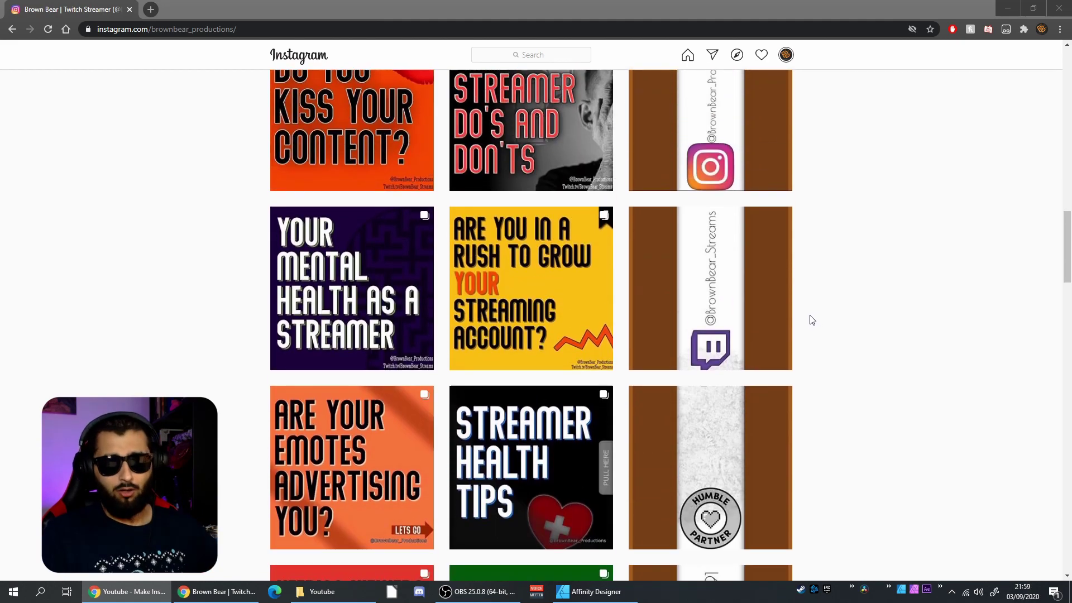
scroll(812, 321, up, 6)
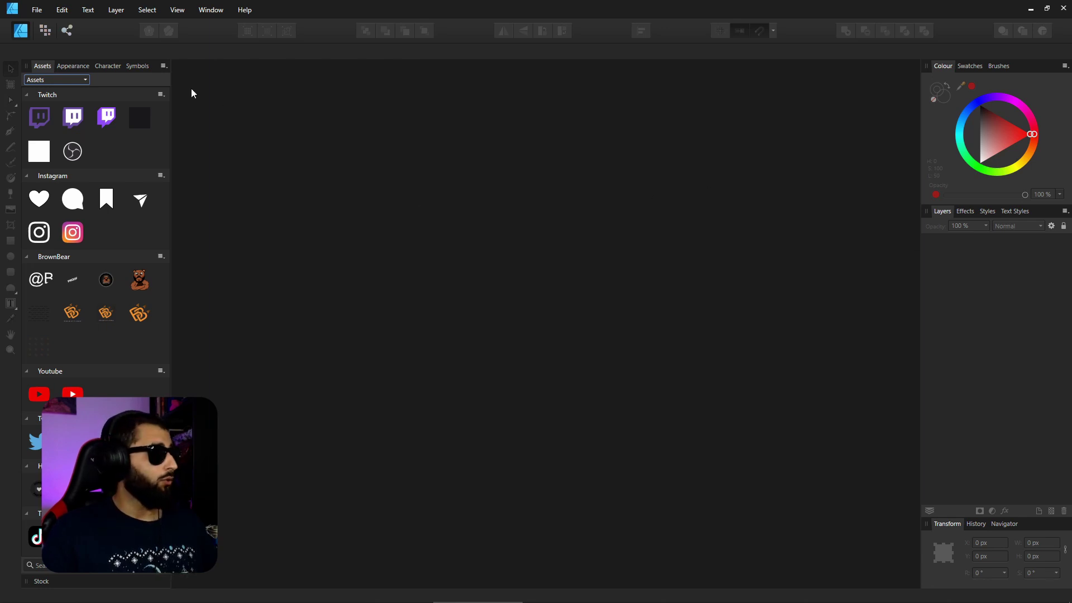
Step: Create a new 600 px-wide, tall document with Create artboard ticked
click(36, 10)
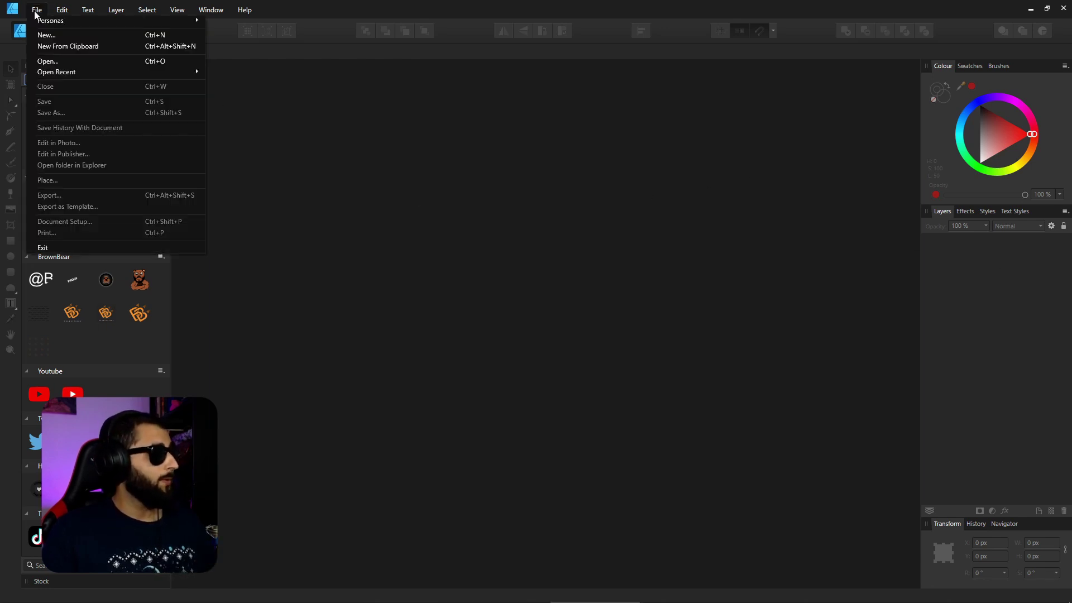
click(65, 36)
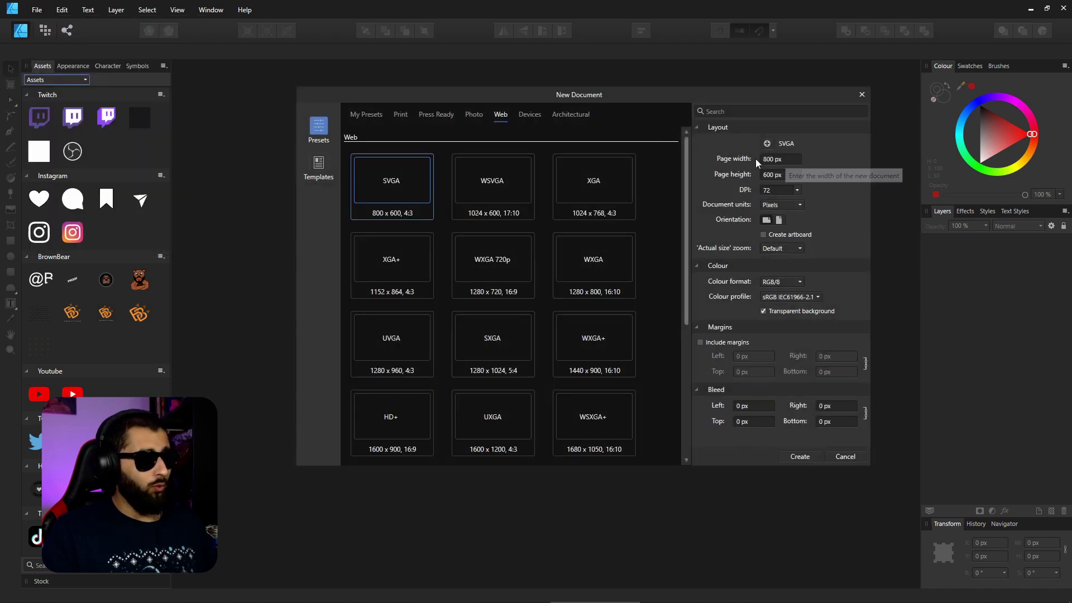
click(781, 173)
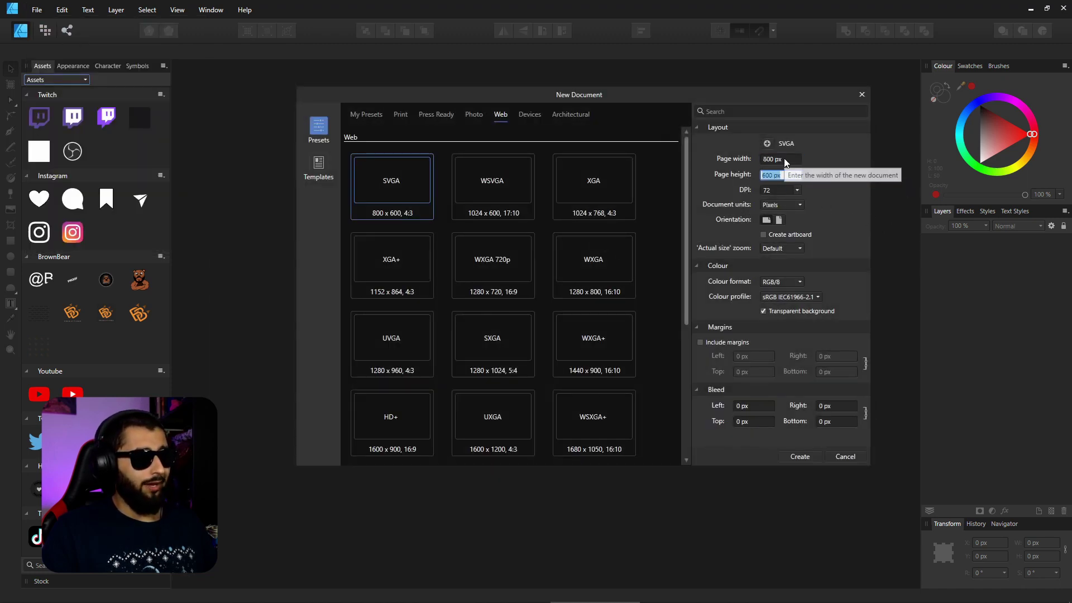
click(785, 159)
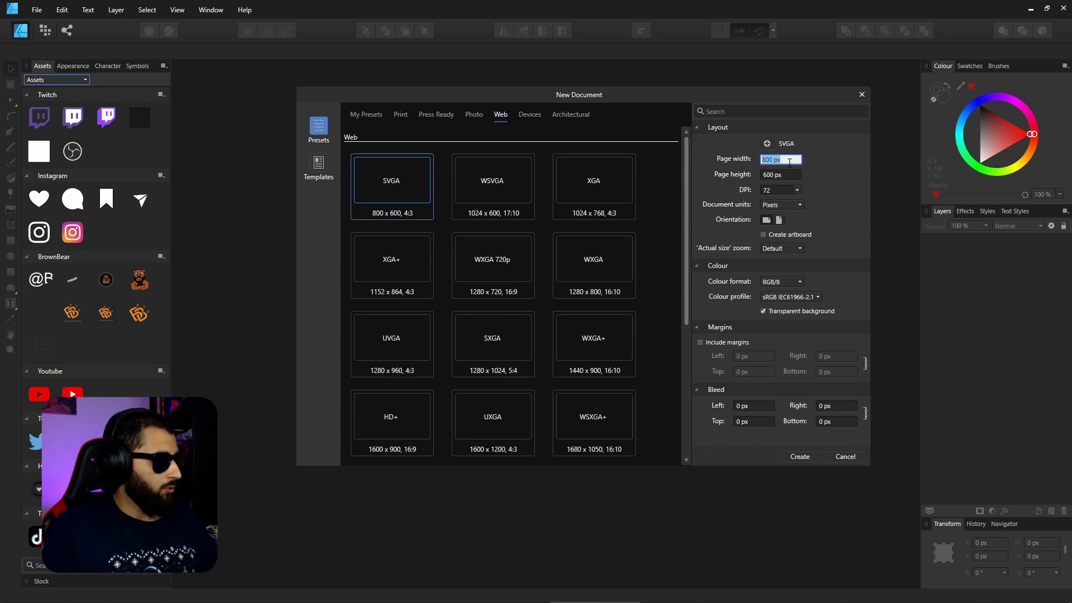
text(600)
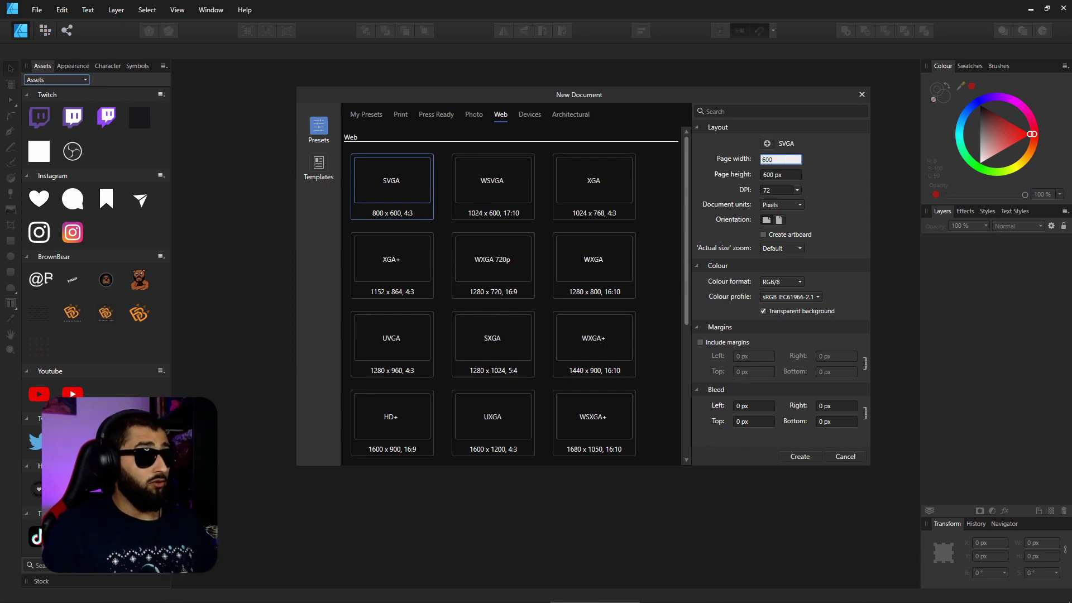
key(Return)
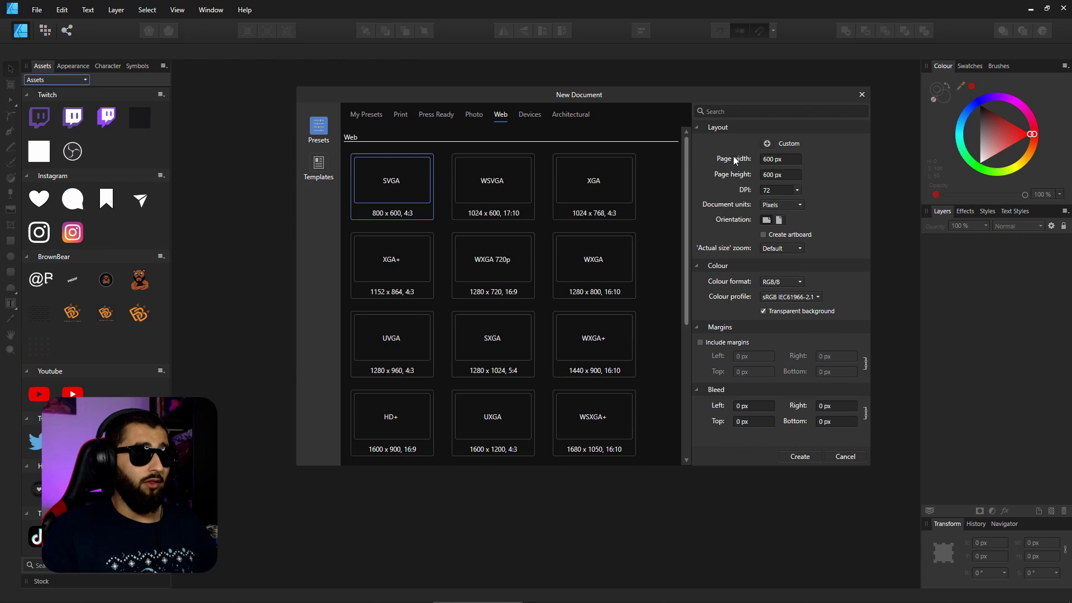
click(773, 177)
double_click(774, 176)
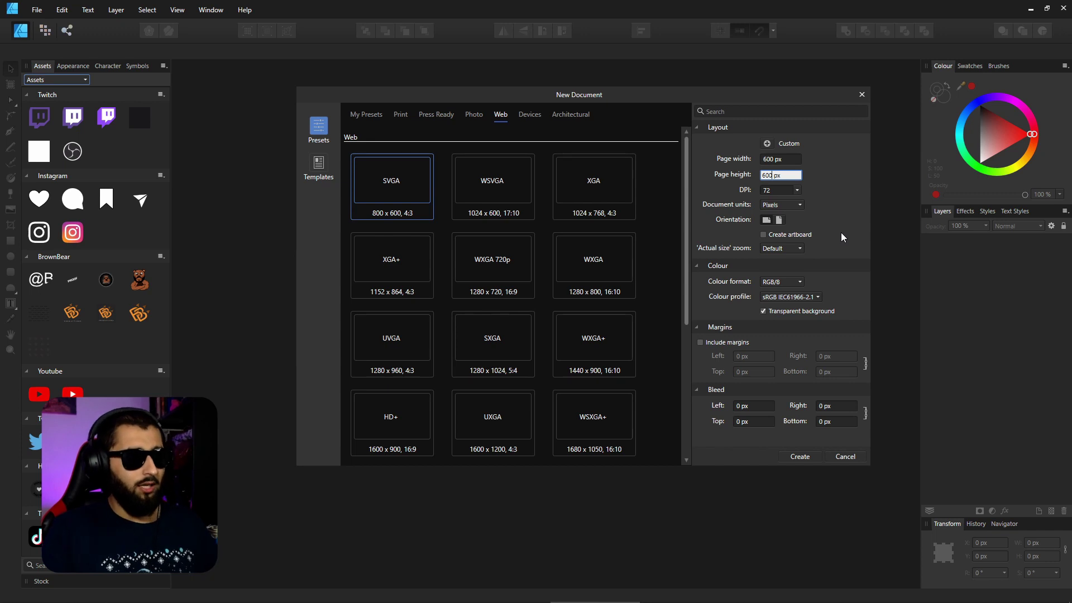
key(BackSpace)
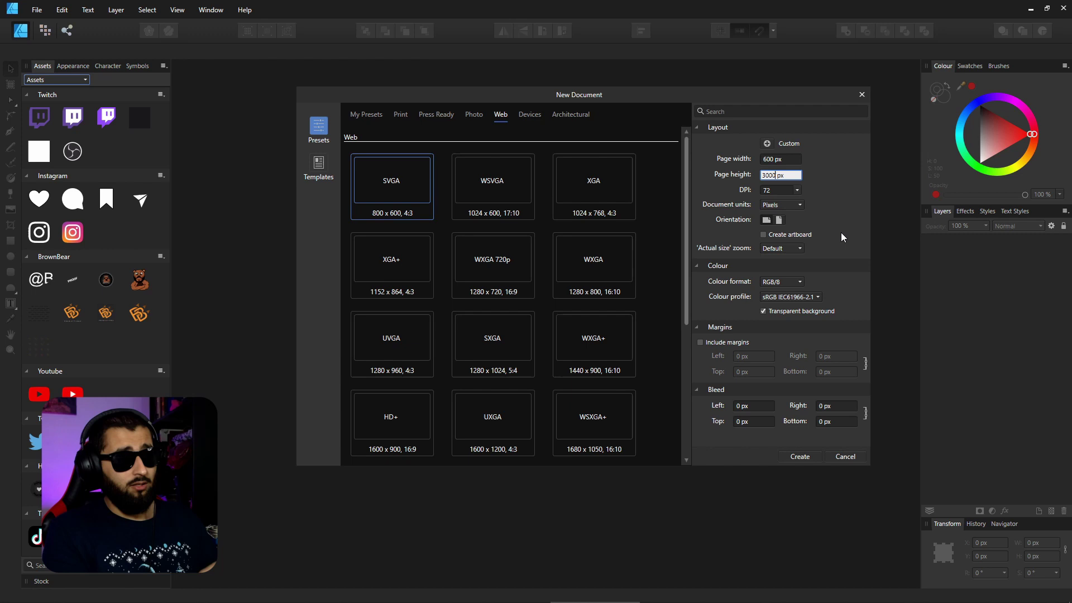
click(804, 237)
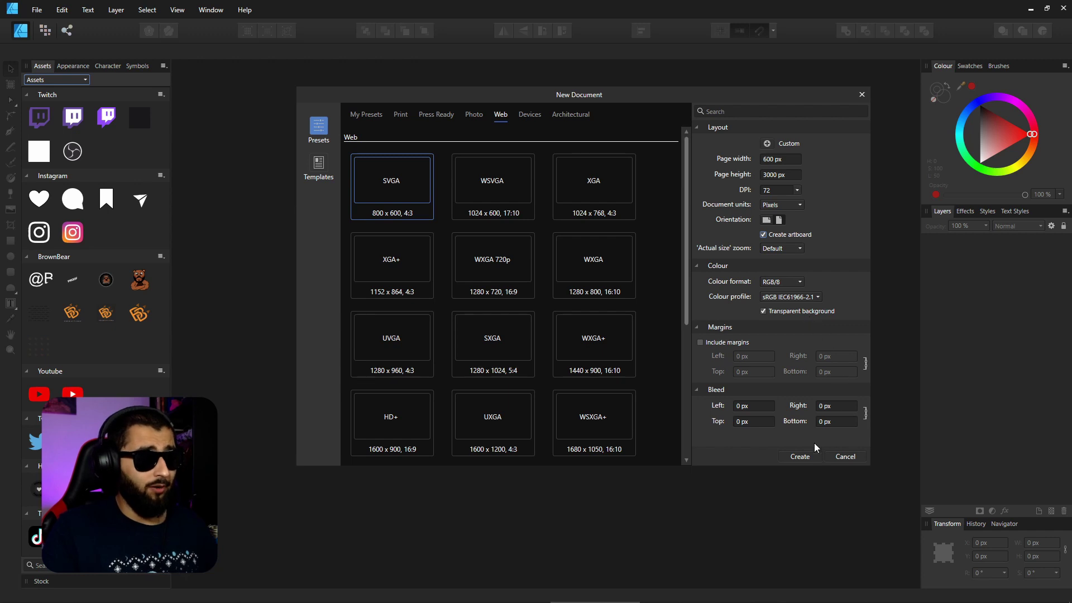
click(801, 457)
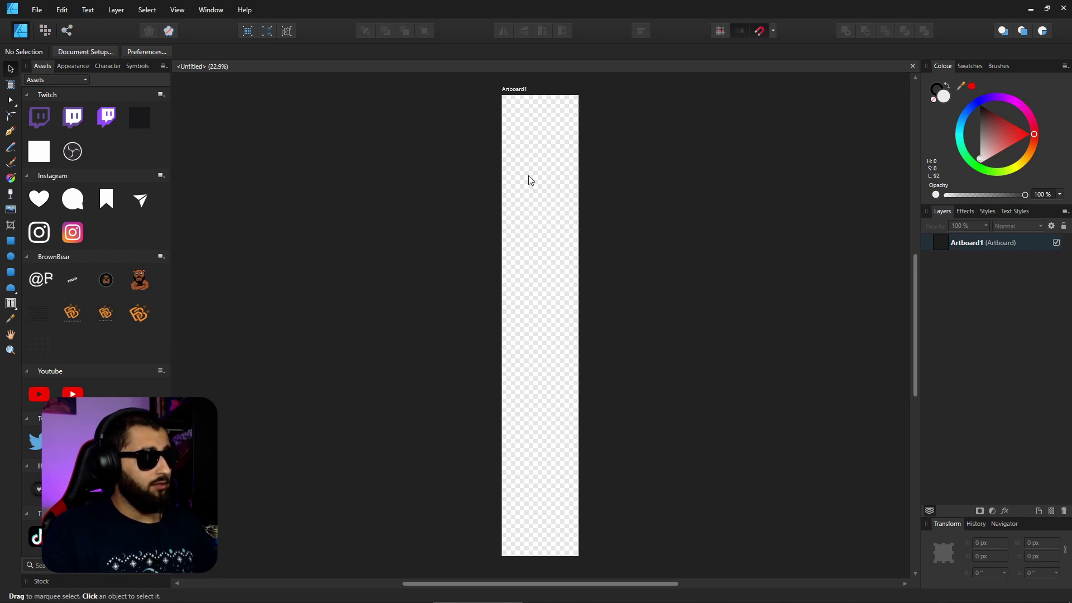
Step: Select the artboard and set 6 row guides in the Guides Manager
click(552, 246)
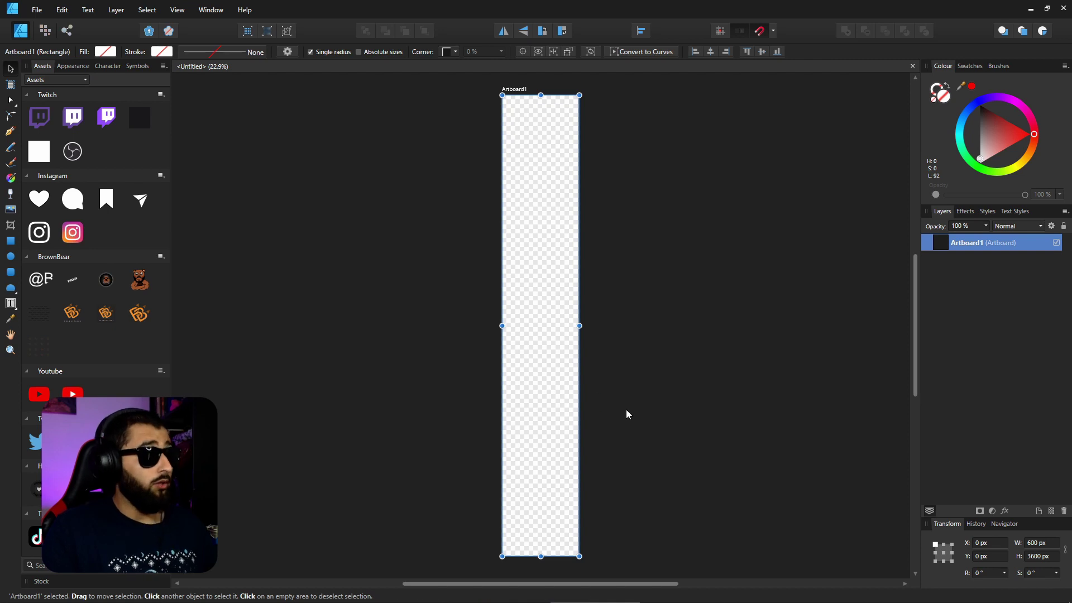
click(178, 11)
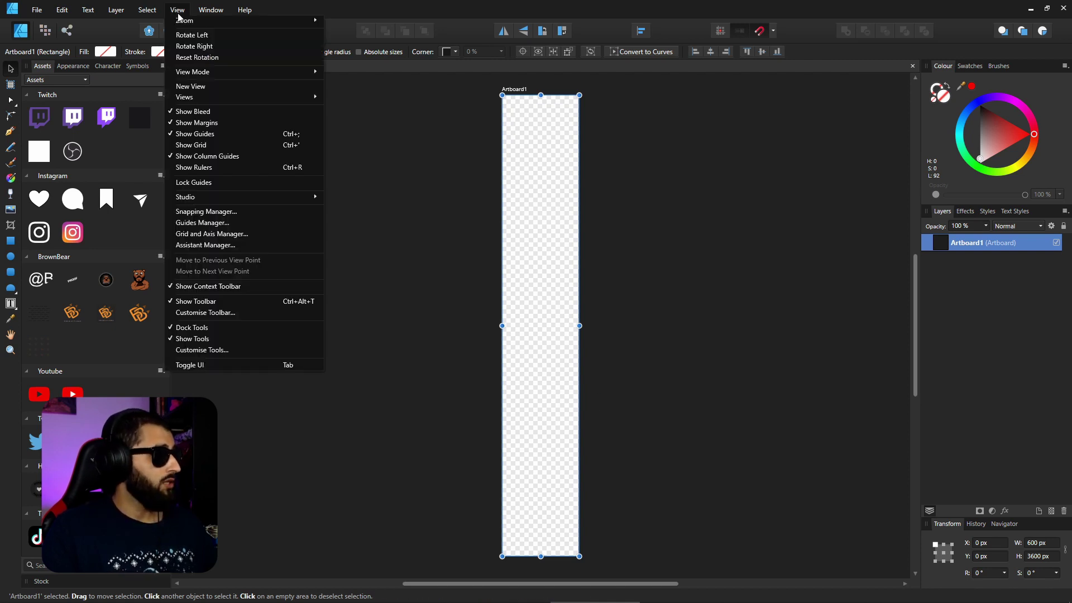
click(224, 227)
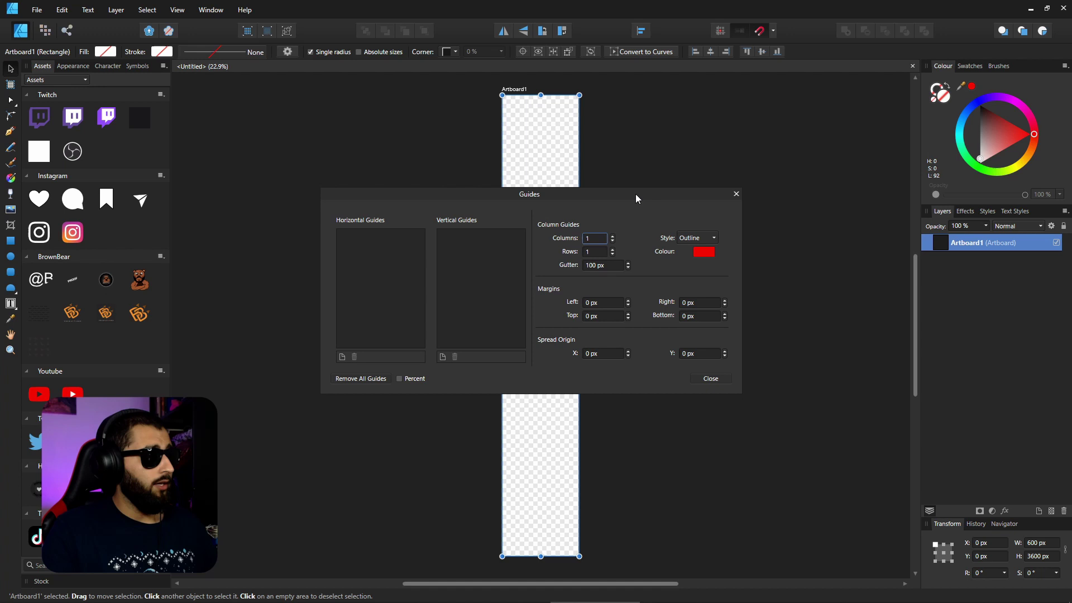
drag(636, 199, 377, 145)
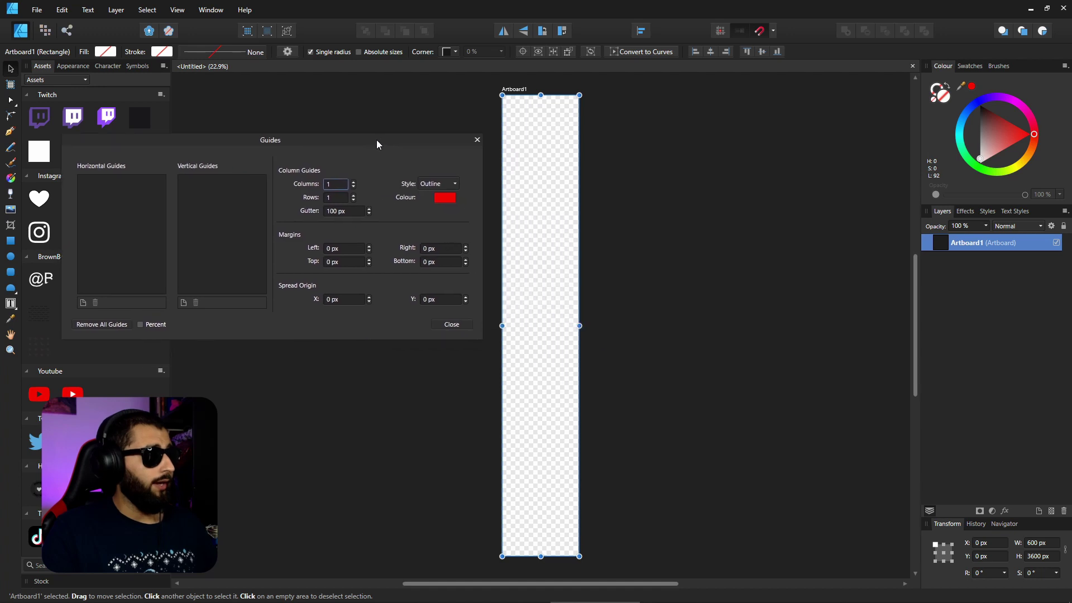
click(354, 196)
click(353, 195)
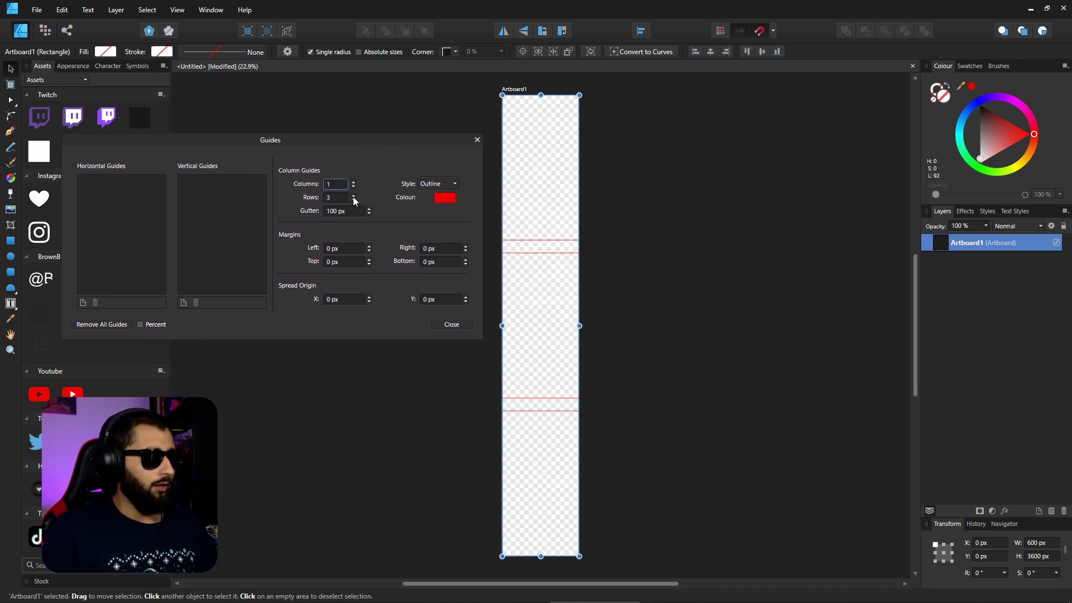
click(354, 196)
click(354, 195)
click(353, 196)
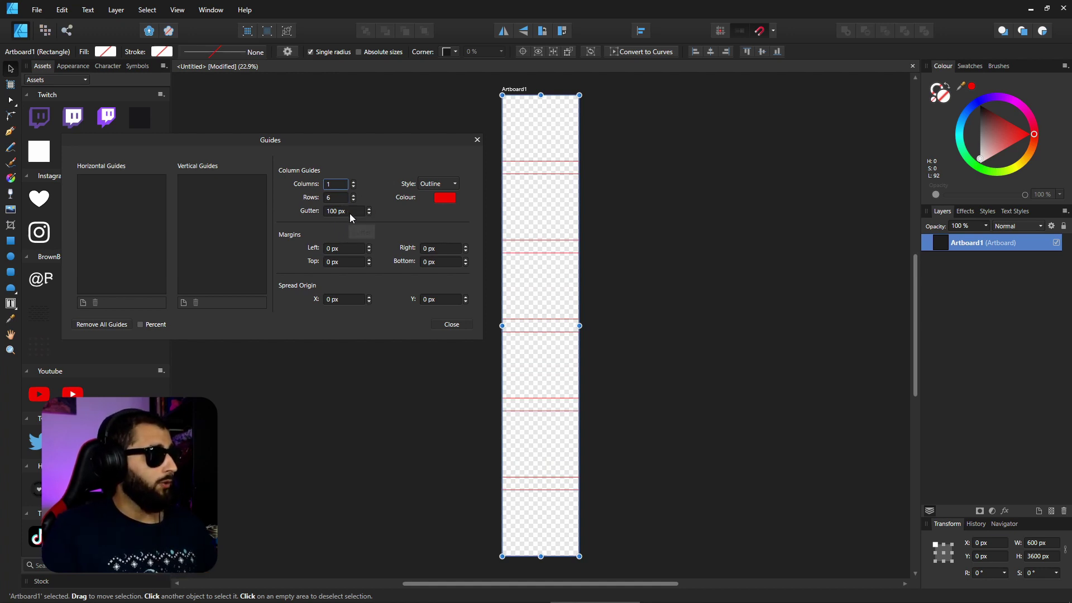
Step: Set the row gutter to 0 px and the guide colour to pure red, then close
click(357, 212)
text(0)
key(Return)
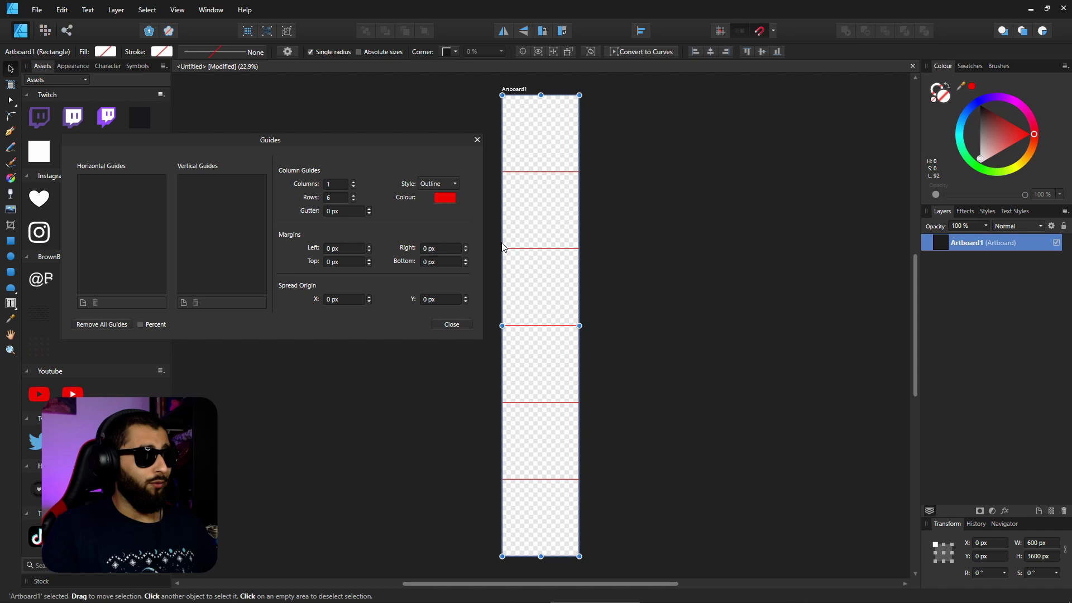
click(447, 198)
mouse_move(485, 271)
mouse_down()
mouse_move(475, 298)
mouse_move(409, 239)
mouse_move(479, 267)
mouse_up()
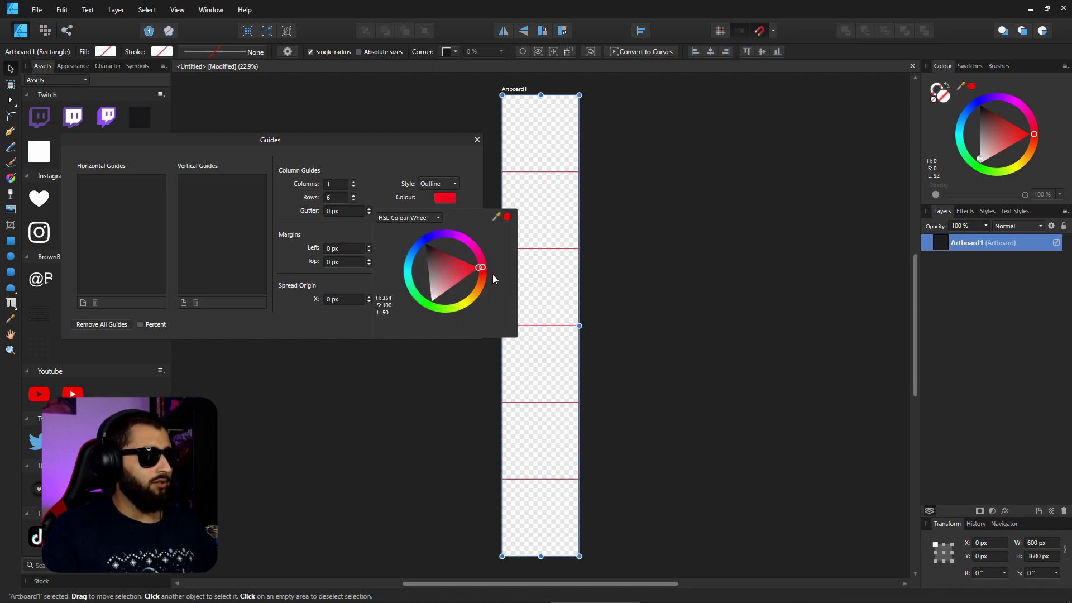
click(506, 218)
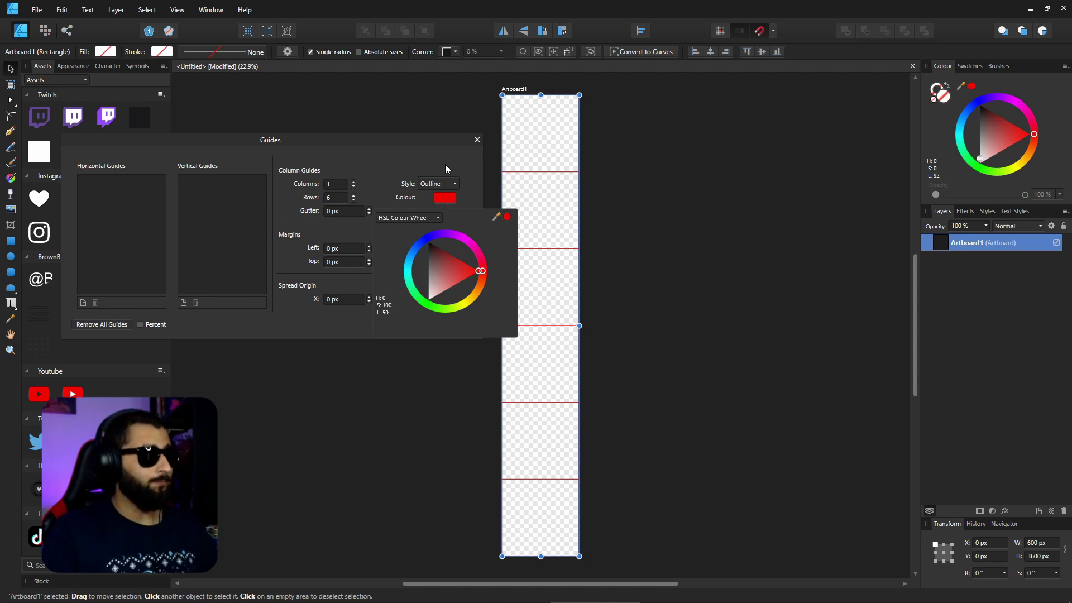
click(468, 184)
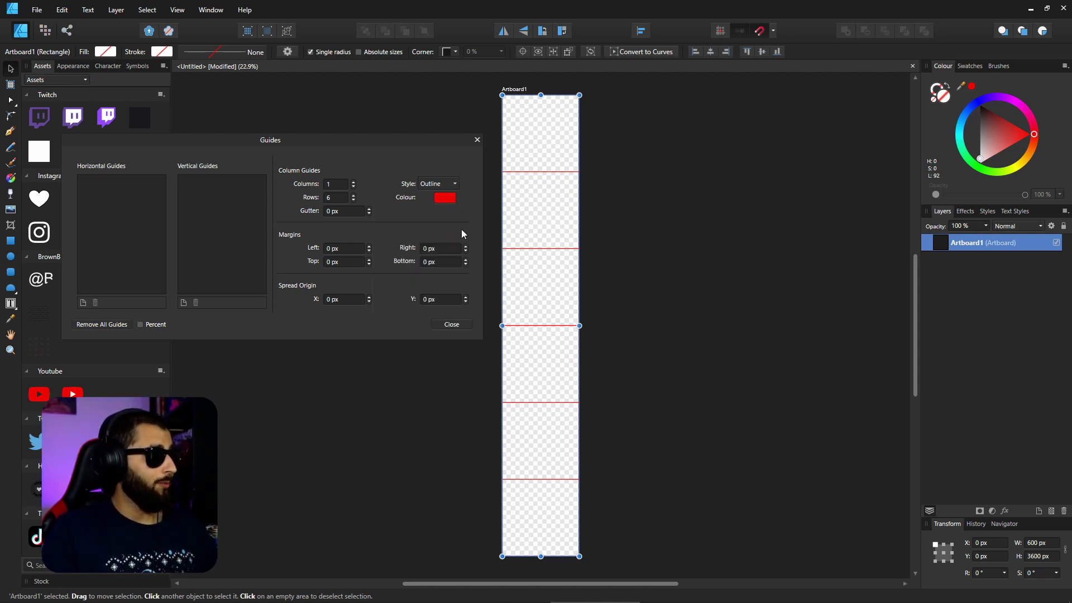
click(454, 327)
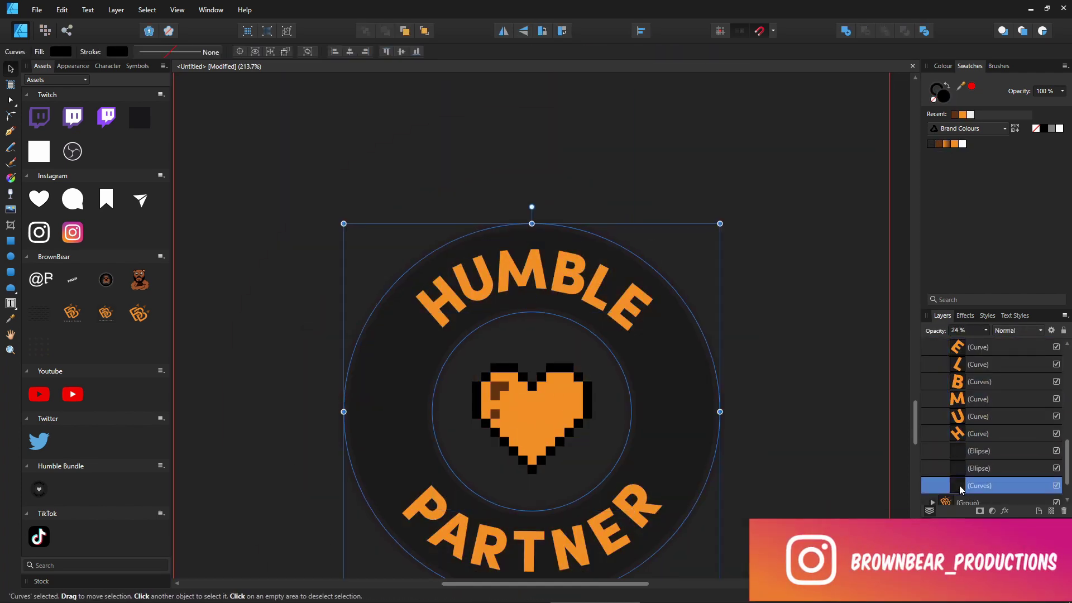
Step: Recolour the Humble Partner badge's outer ring brown from the Brand Colours swatches
click(942, 147)
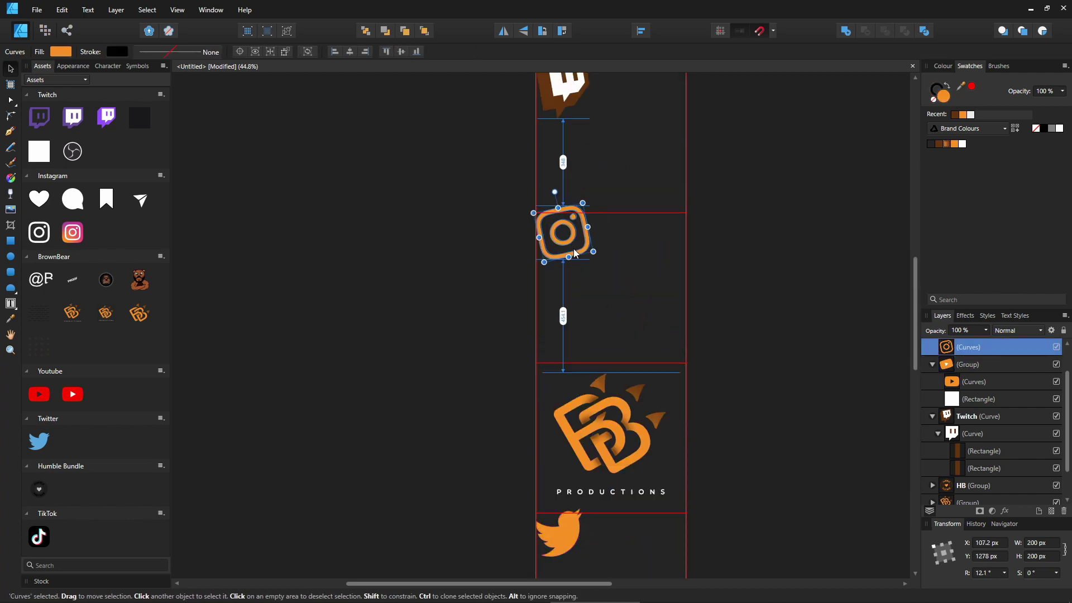
Step: Add a rotated account-handle caption text frame near the YouTube icon and resize it
scroll(575, 253, up, 5)
click(581, 188)
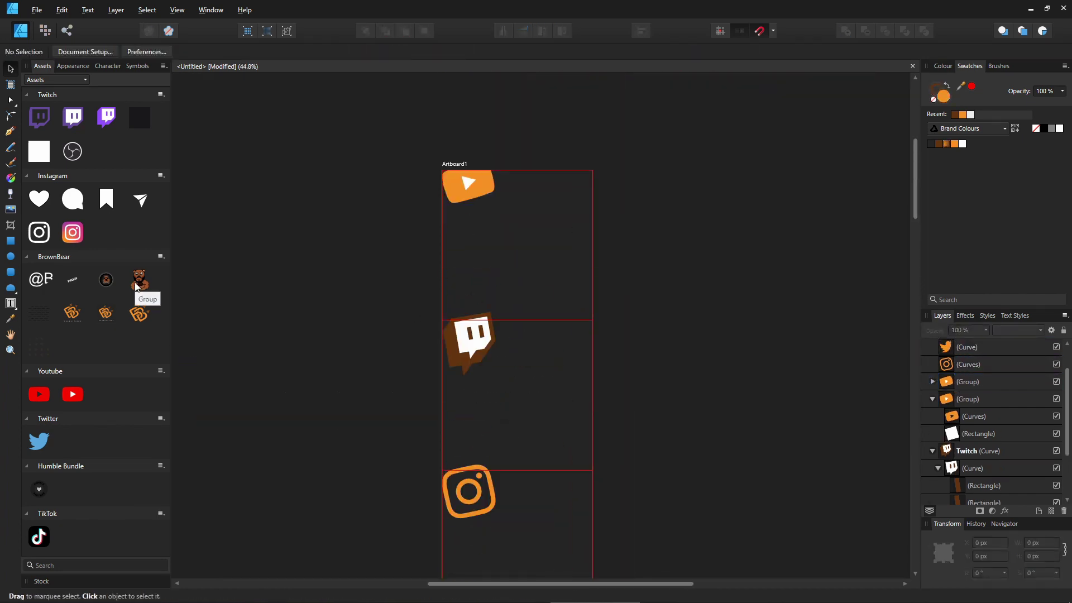
key(t)
drag(459, 214, 591, 253)
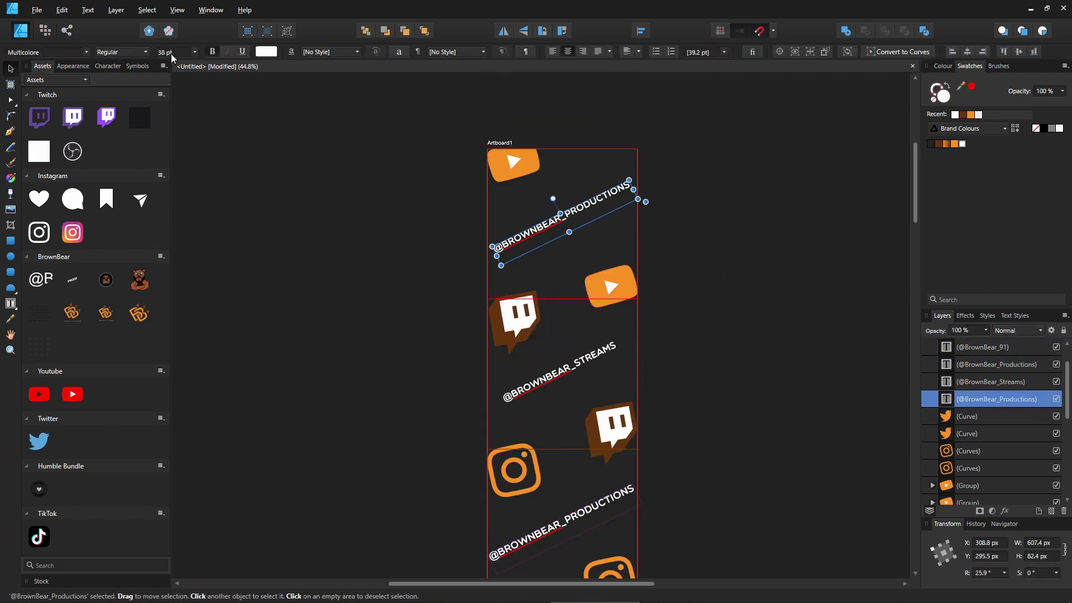
drag(642, 195, 656, 202)
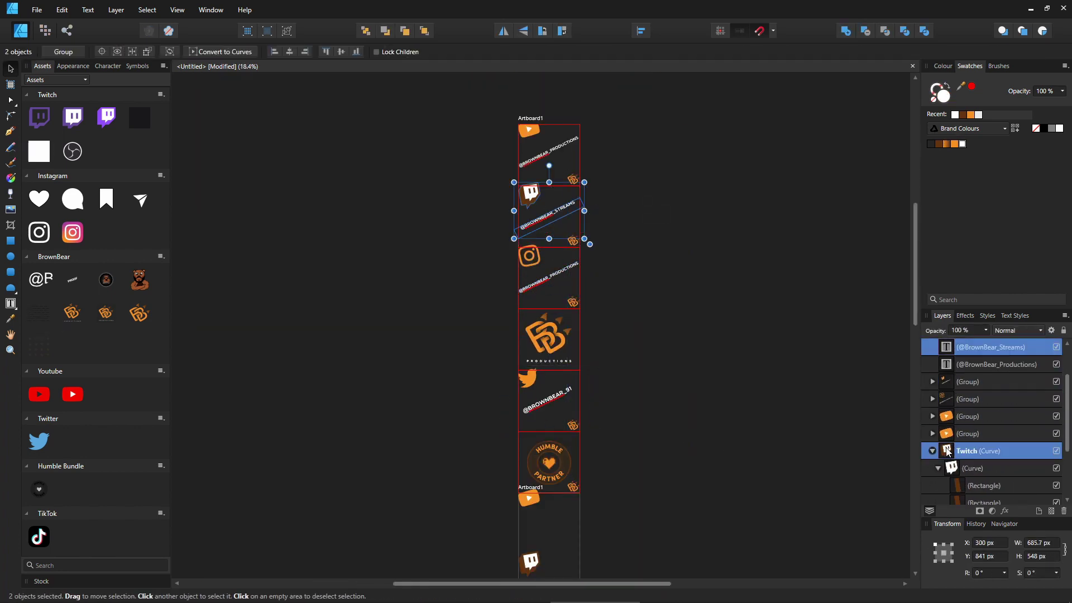
ctrl+click(949, 468)
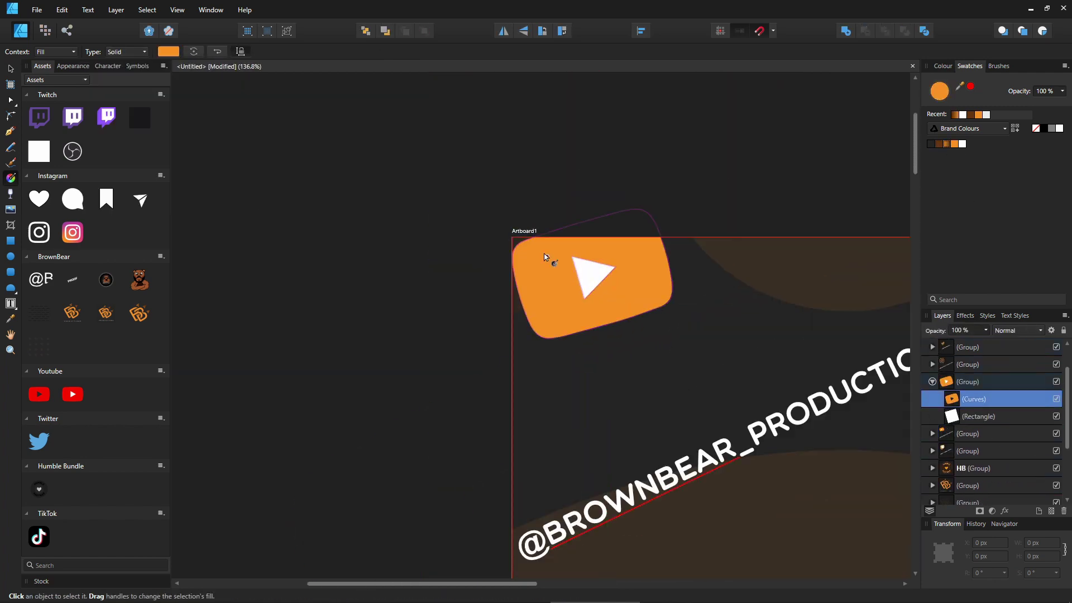
Step: Select the Instagram icon and start editing its gradient fill
click(944, 434)
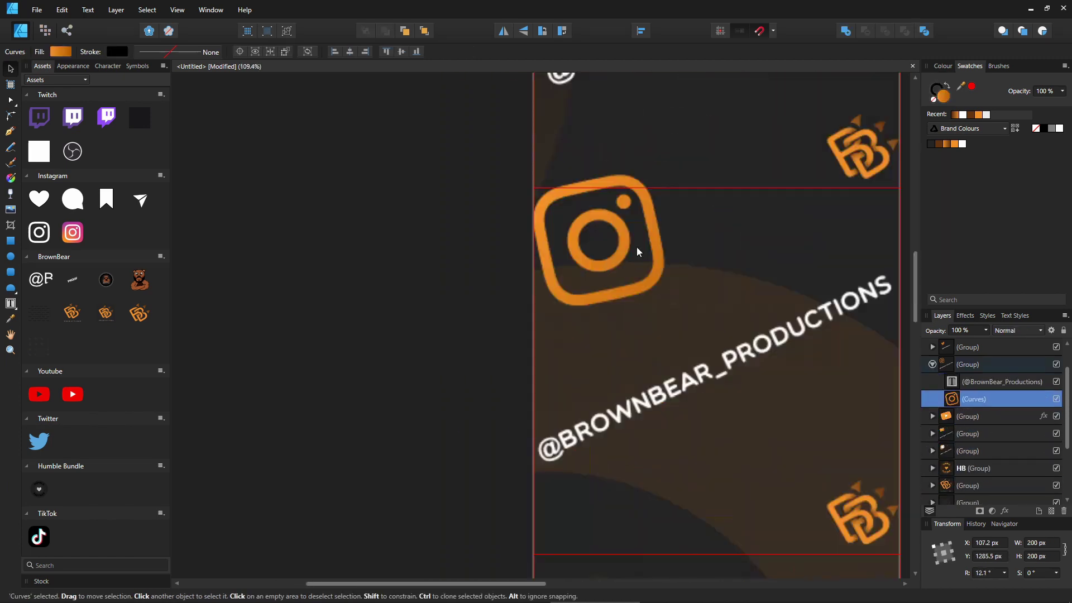
click(637, 247)
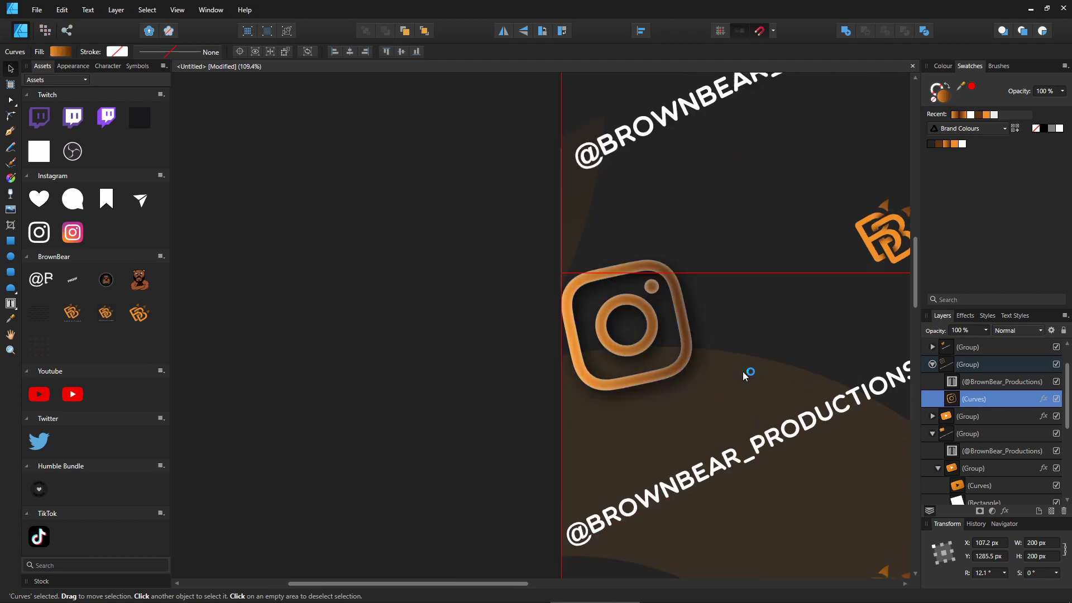
key(g)
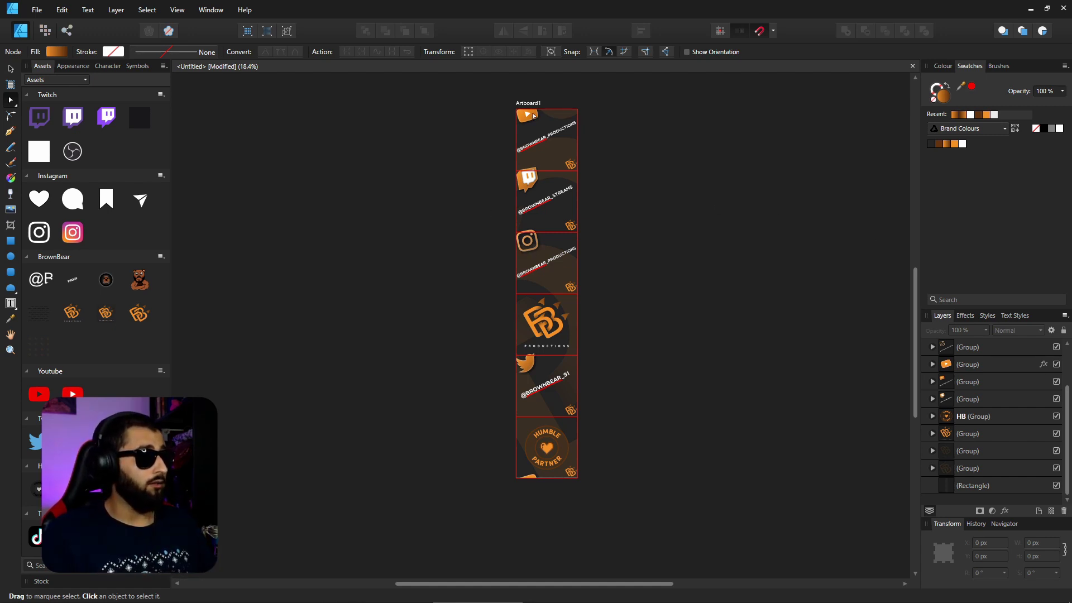
scroll(536, 145, up, 6)
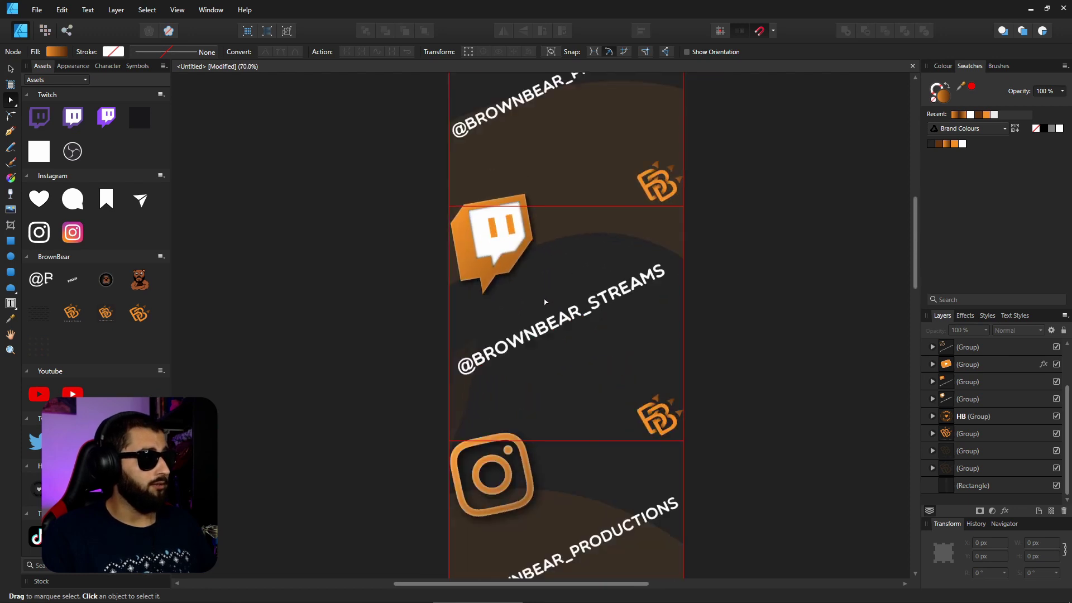
scroll(545, 302, down, 2)
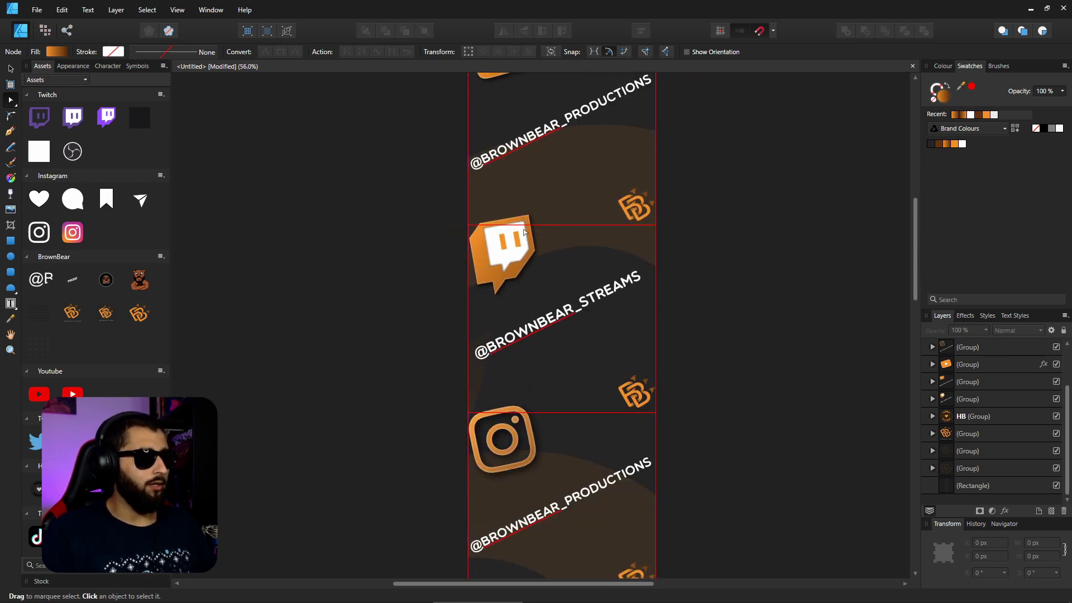
scroll(531, 232, up, 3)
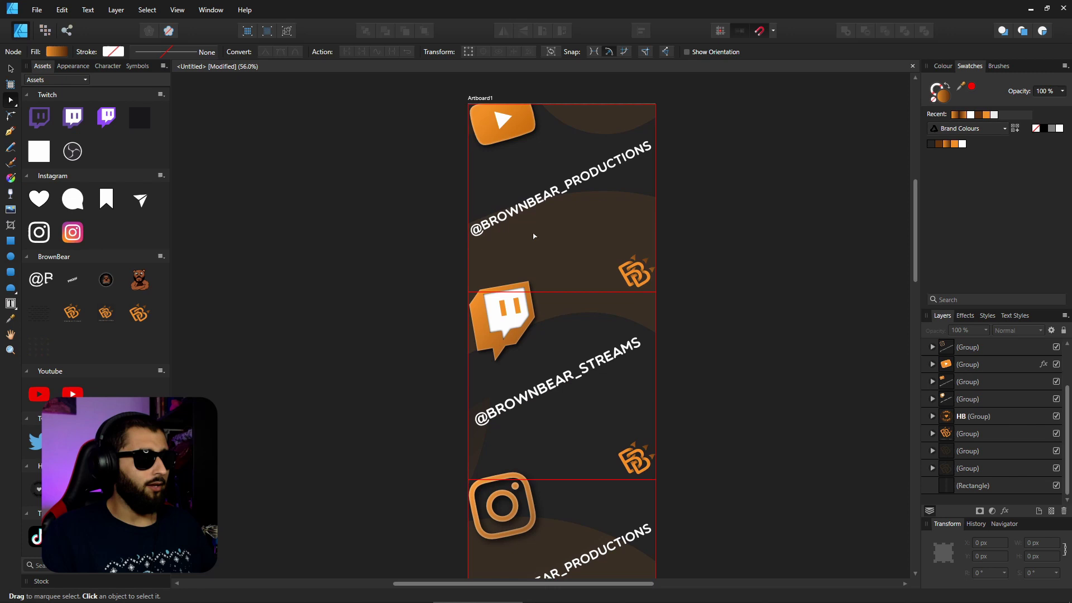
scroll(469, 297, up, 2)
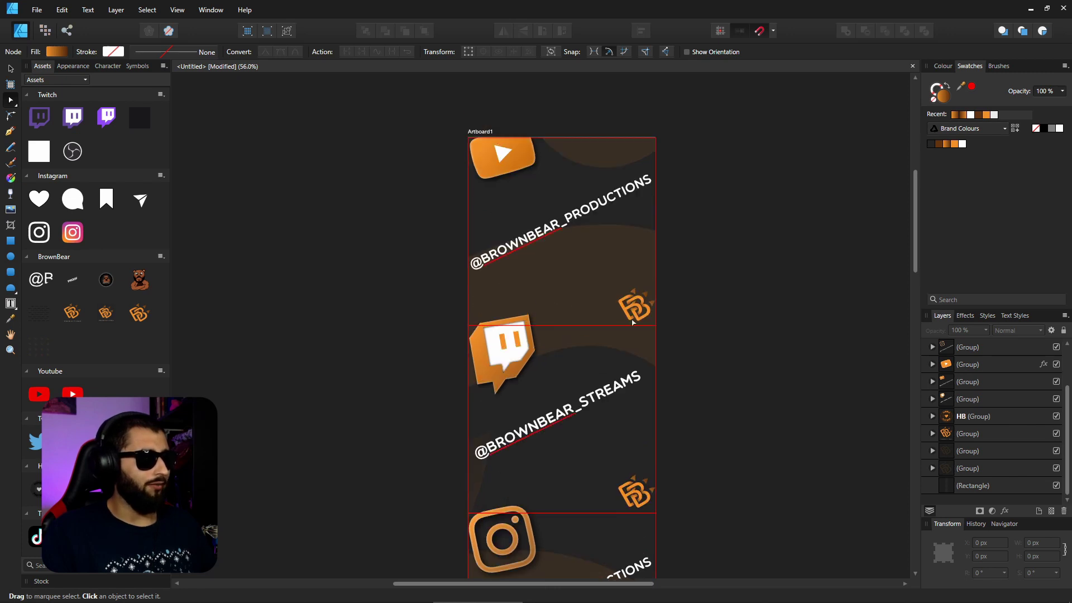
scroll(469, 373, down, 8)
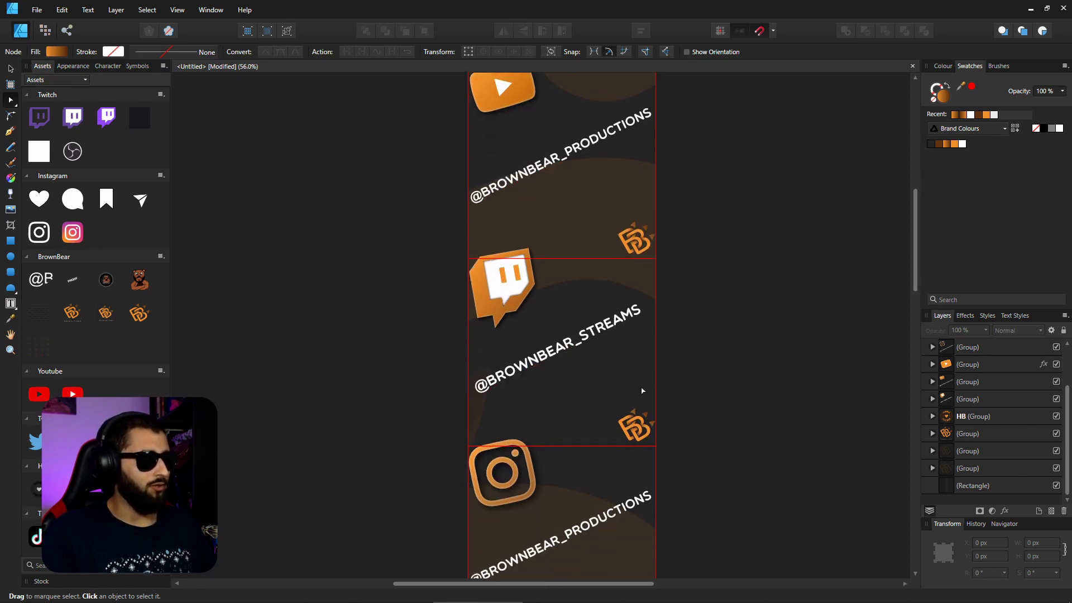
scroll(480, 311, down, 10)
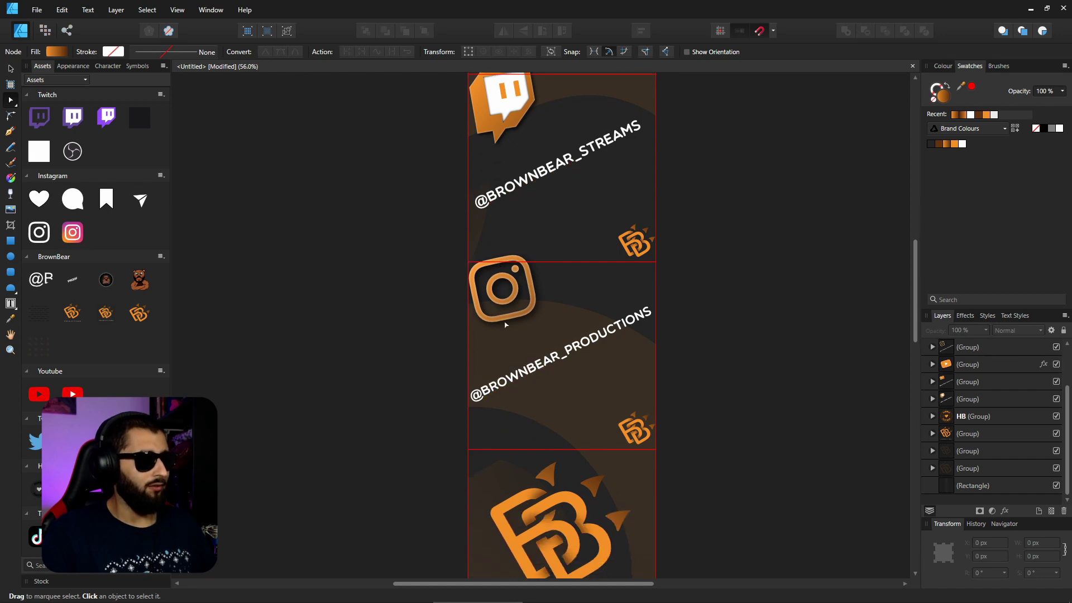
scroll(531, 318, down, 4)
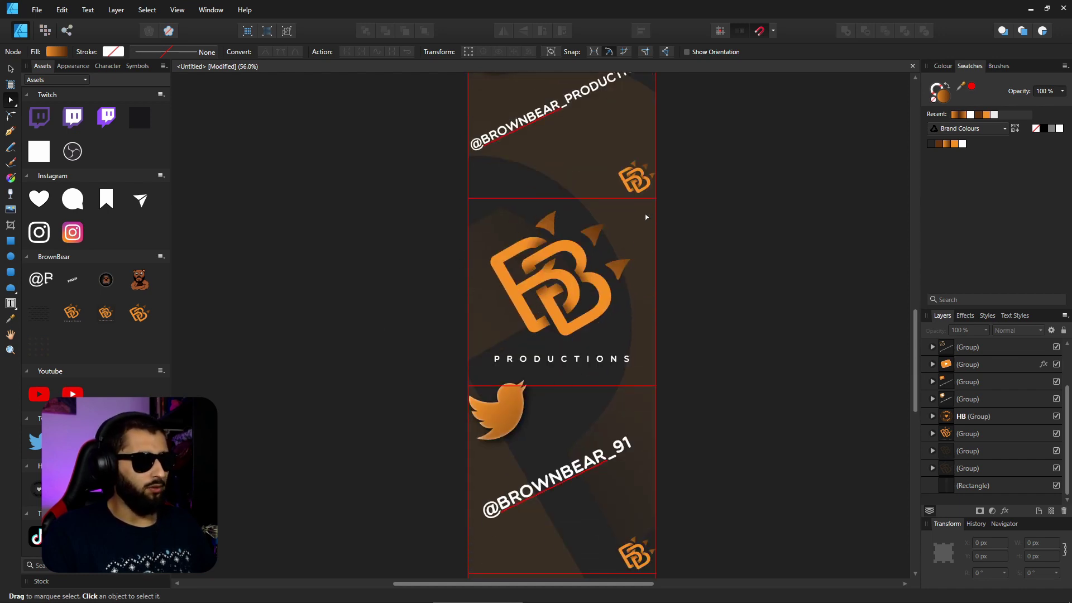
scroll(500, 404, down, 12)
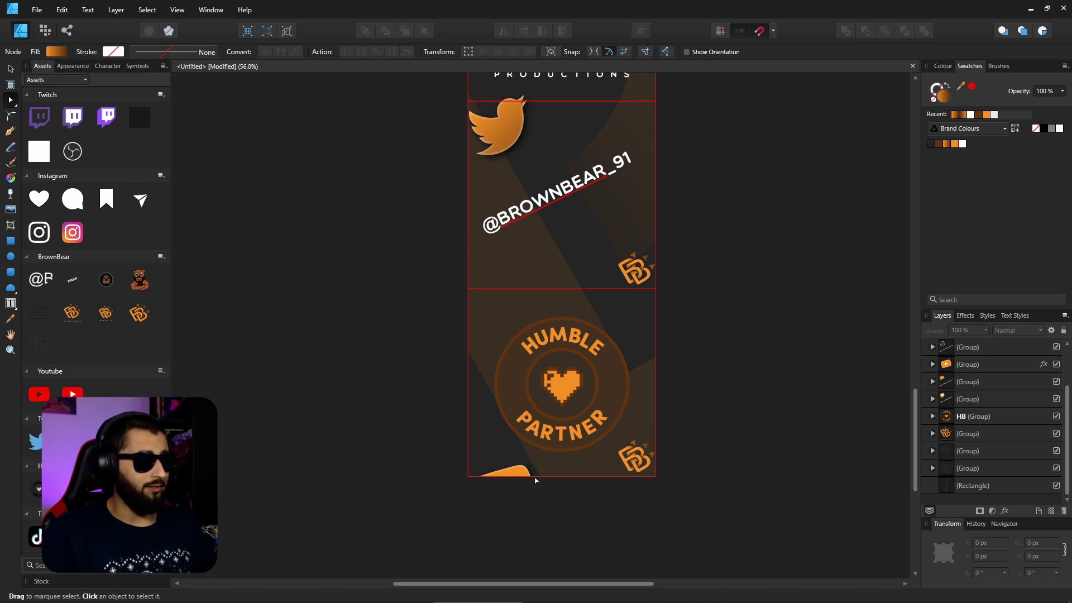
scroll(514, 469, down, 2)
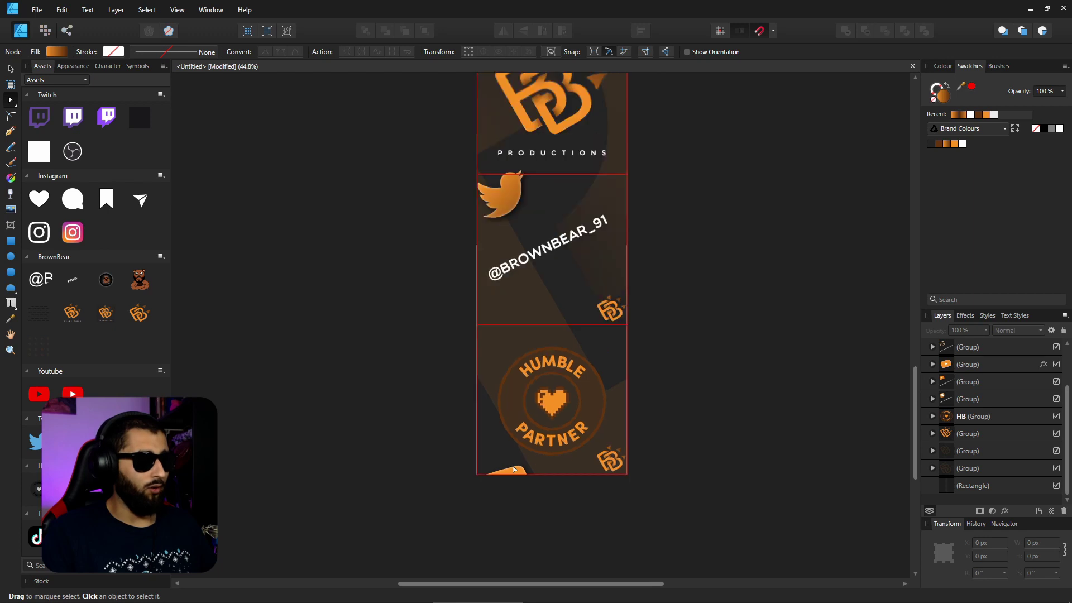
scroll(522, 201, up, 18)
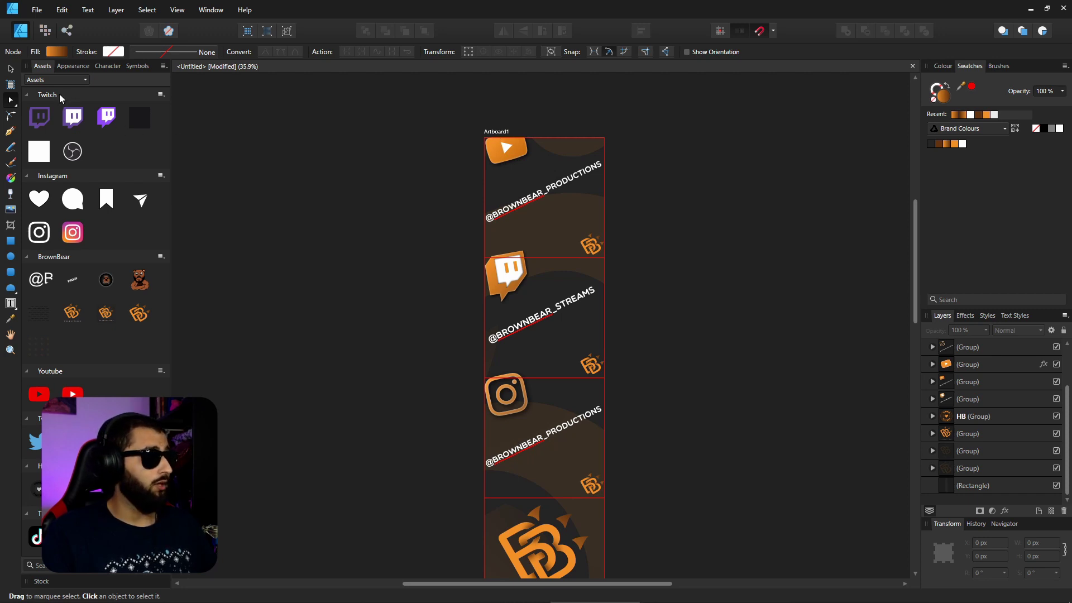
click(10, 70)
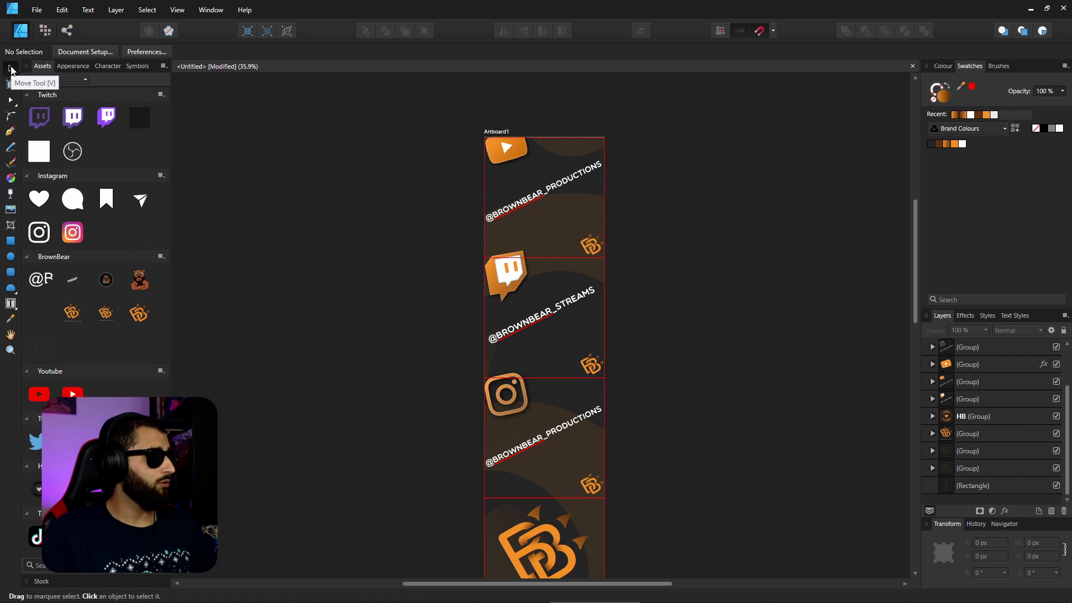
click(503, 132)
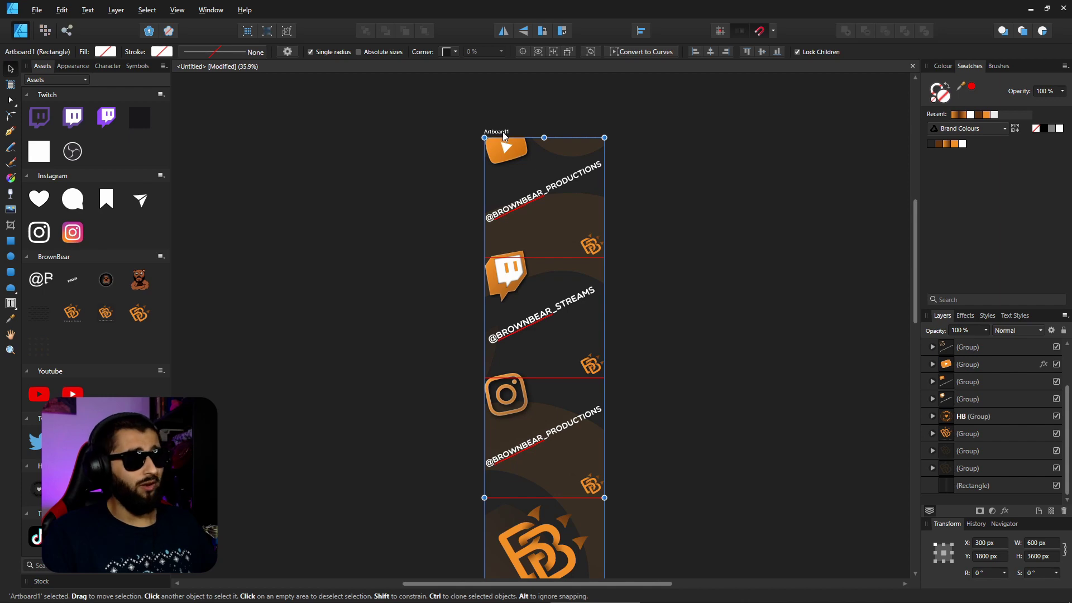
drag(505, 135, 367, 133)
scroll(366, 133, down, 10)
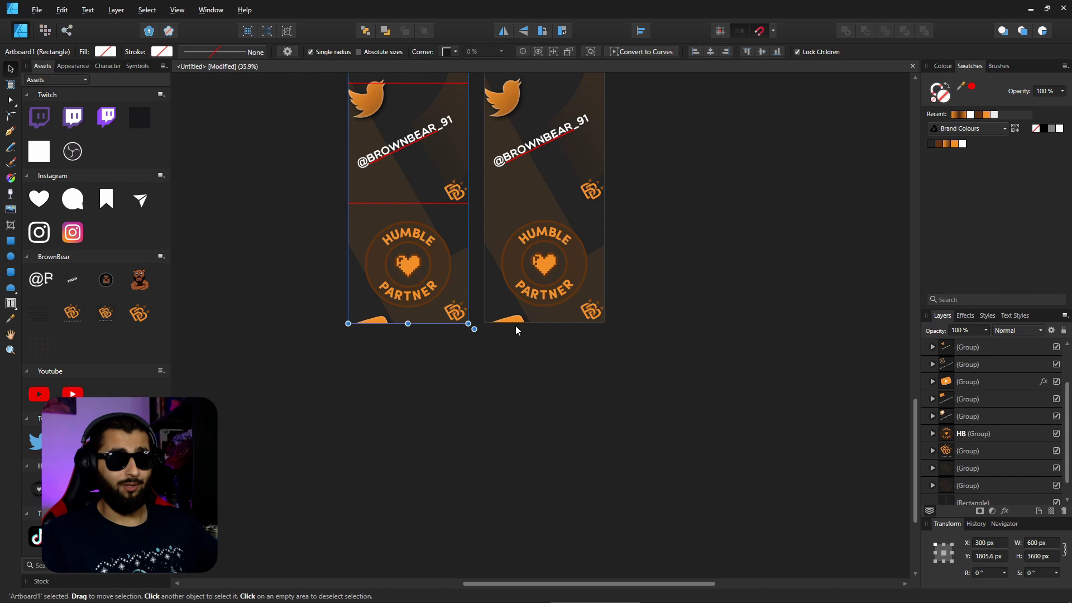
scroll(503, 335, up, 12)
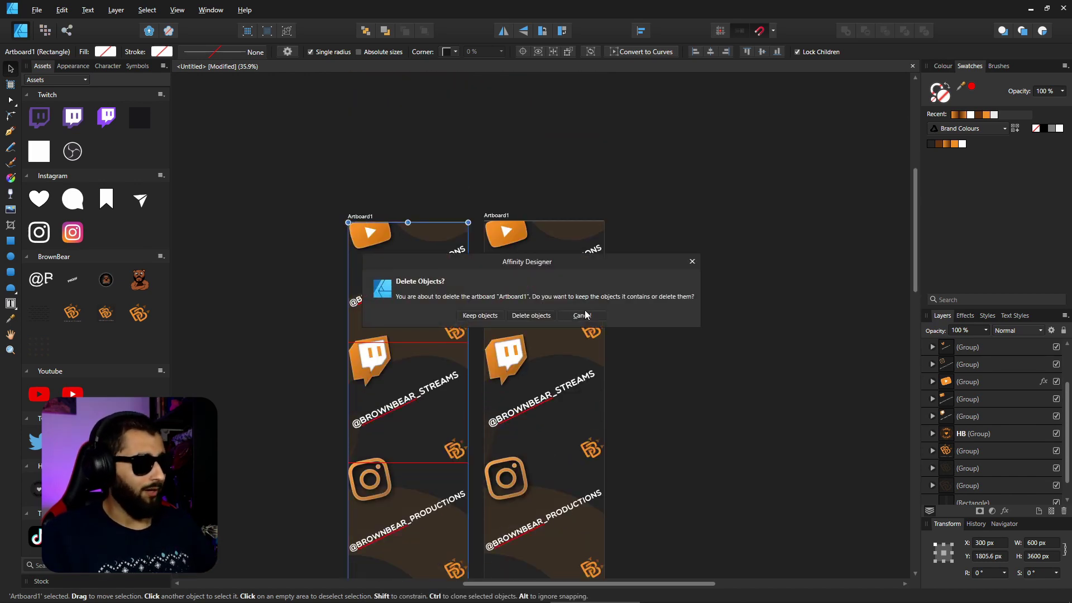
click(542, 315)
scroll(525, 268, down, 2)
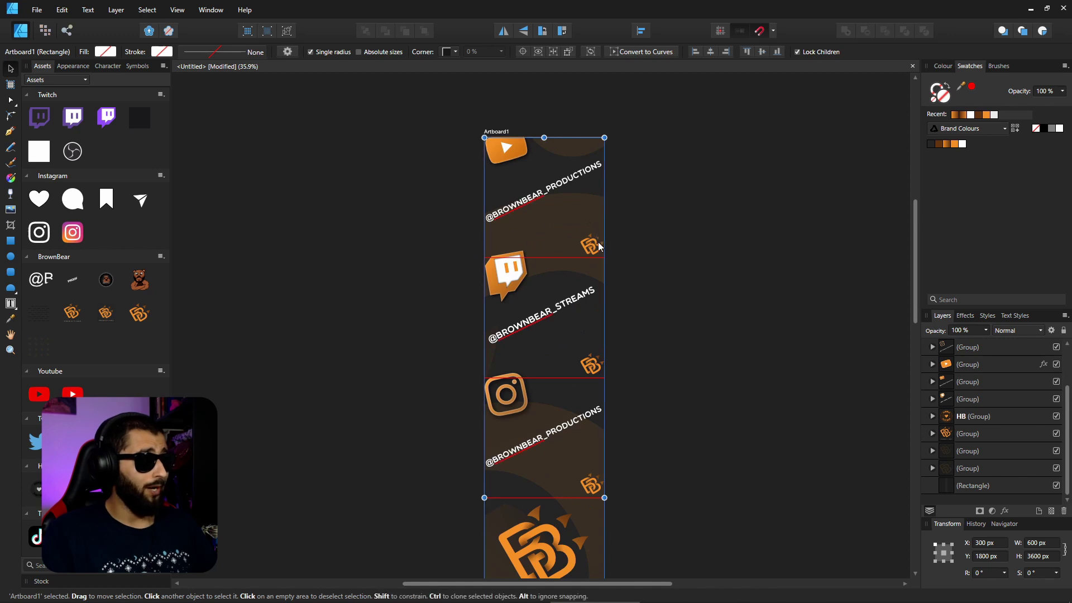
scroll(587, 290, down, 10)
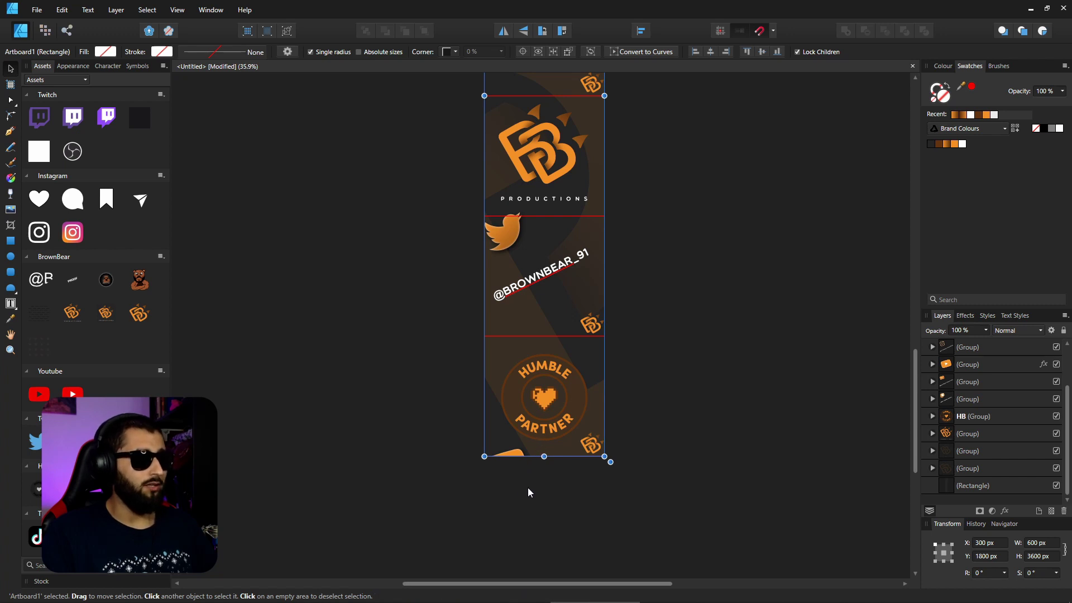
scroll(445, 254, up, 10)
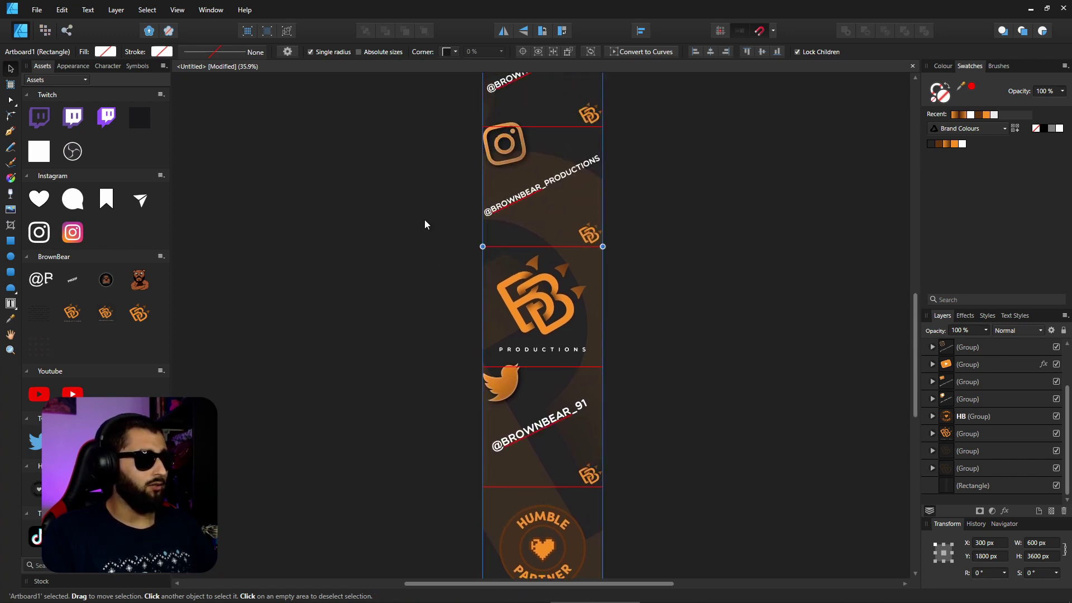
scroll(398, 291, up, 1)
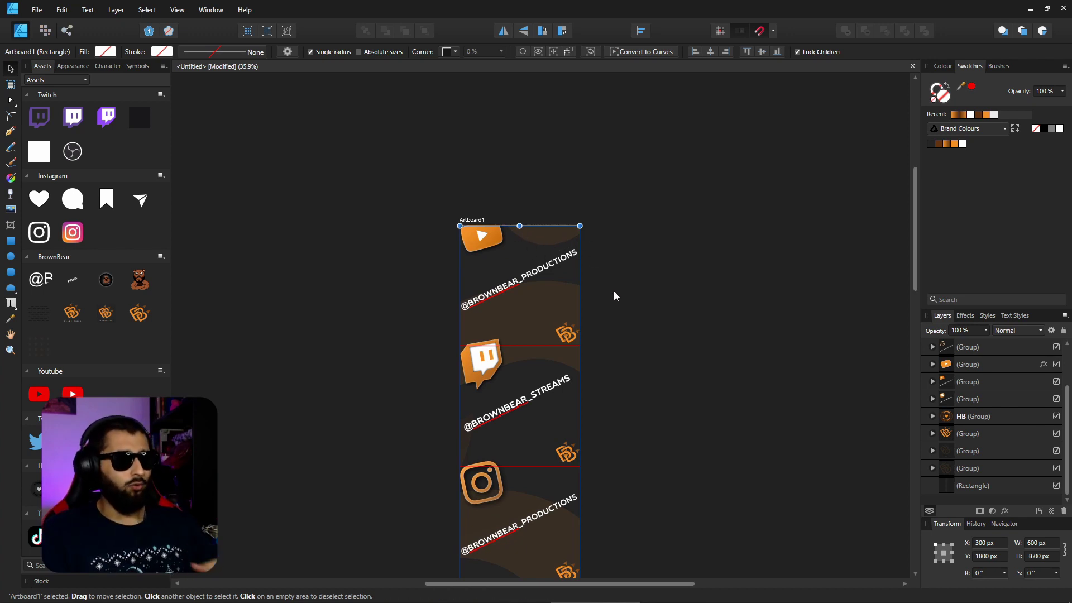
scroll(618, 306, down, 1)
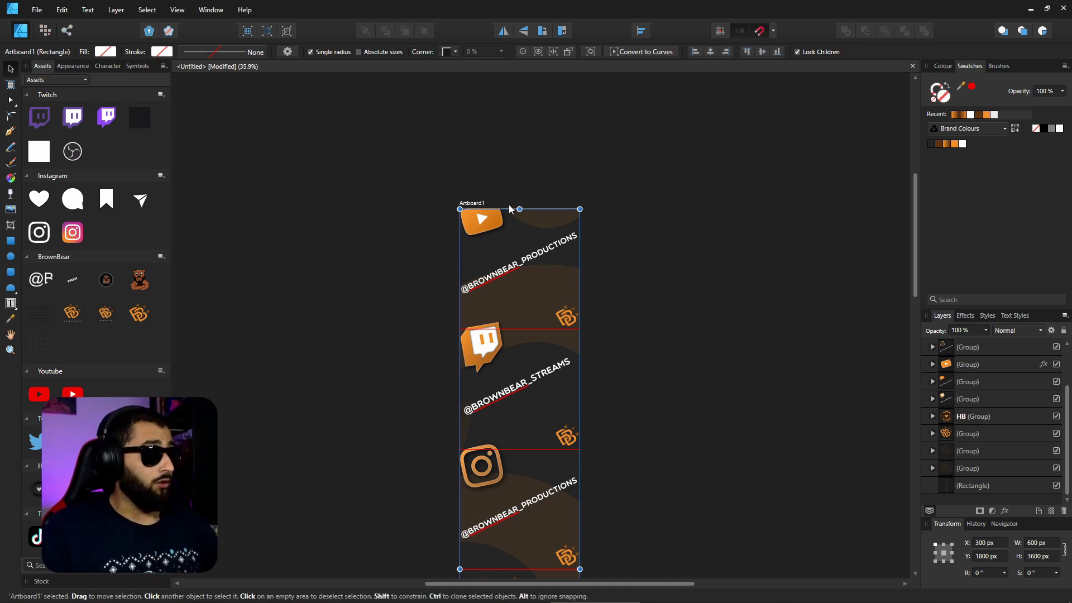
scroll(534, 279, down, 1)
scroll(550, 287, down, 3)
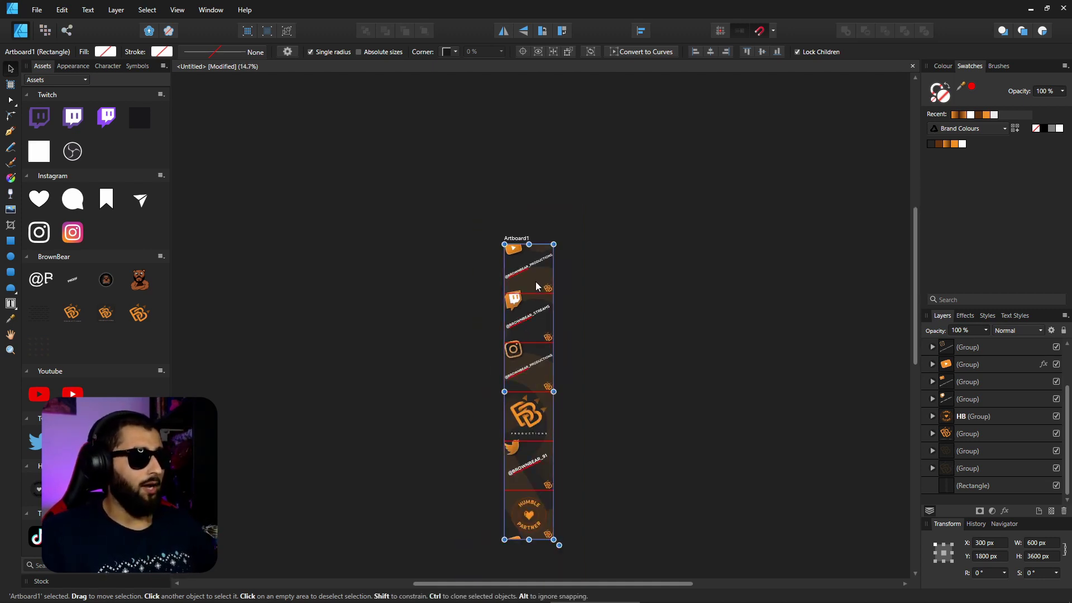
scroll(556, 291, down, 2)
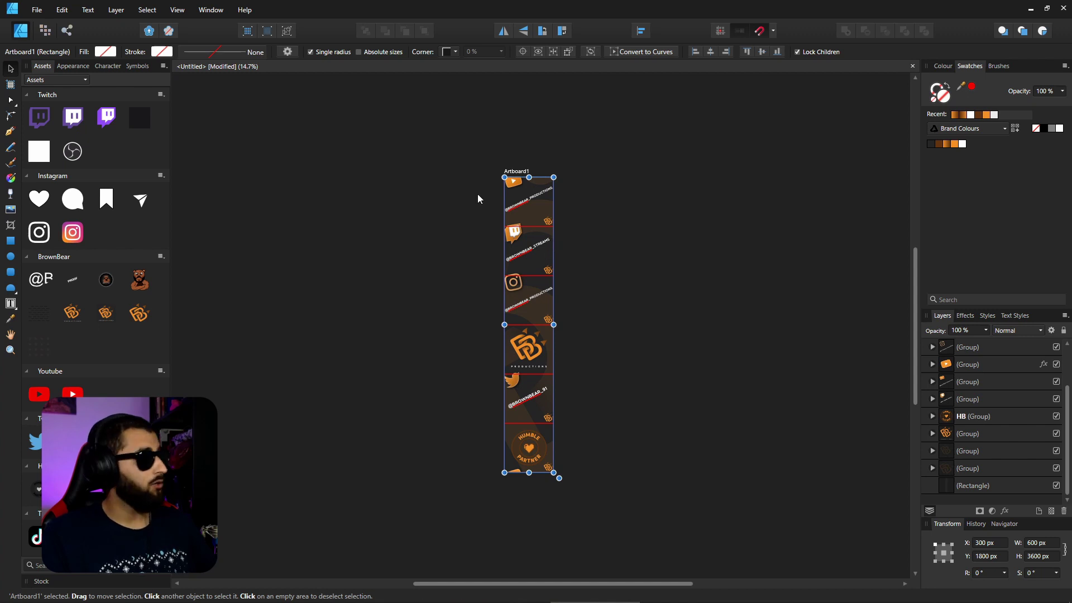
Step: In the Export workspace, untick Artboard1's slice so it isn't exported
click(67, 31)
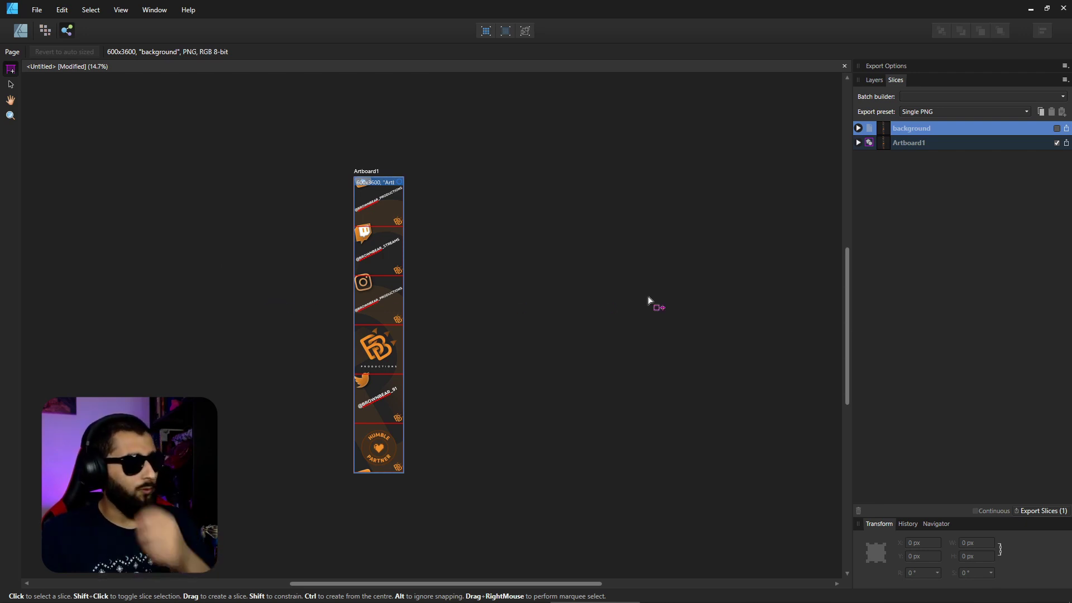
click(1057, 143)
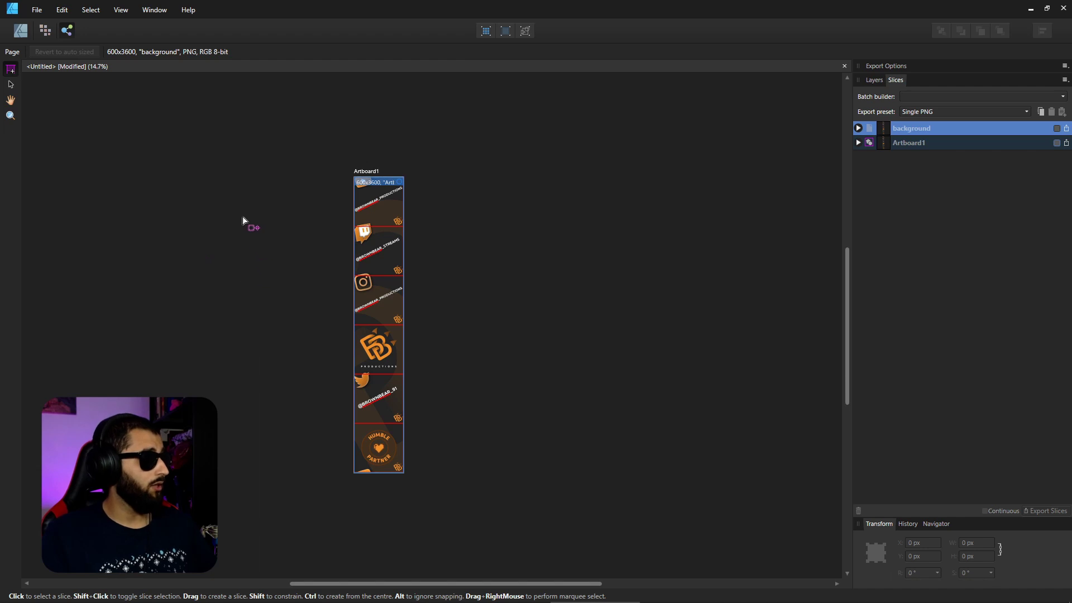
scroll(239, 210, up, 5)
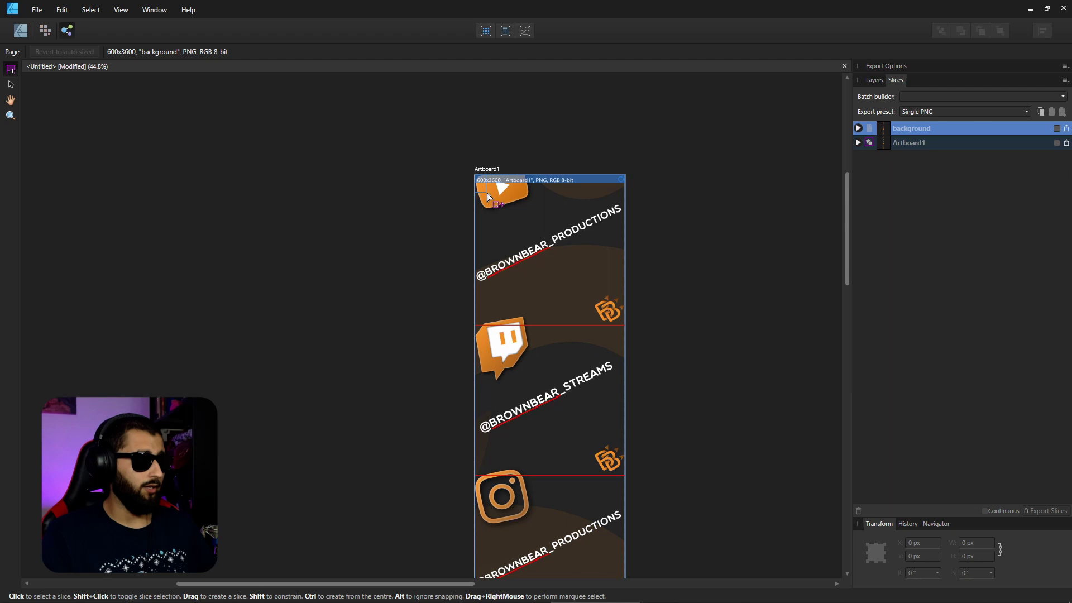
Step: Drag out six stacked 600×600 slices, slice1 to slice6, down the artboard
drag(568, 218, 628, 327)
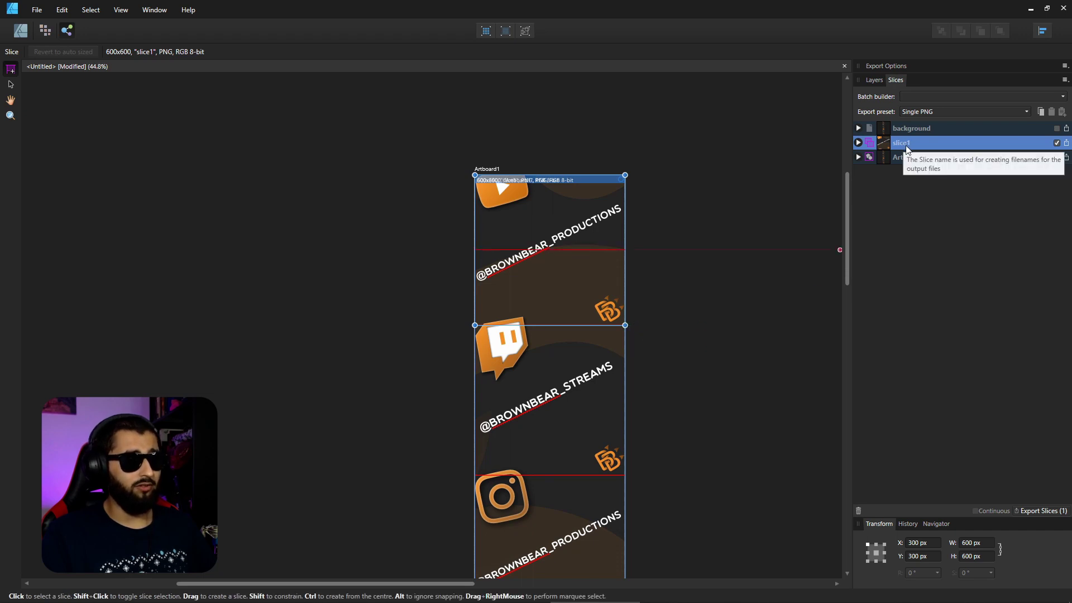
scroll(715, 247, down, 3)
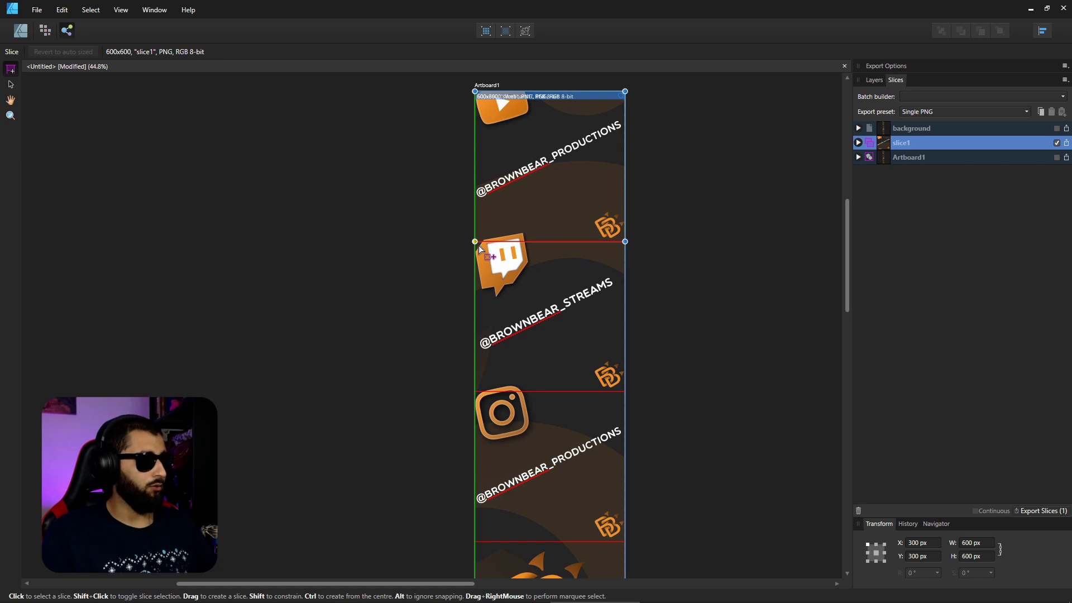
drag(479, 249, 634, 394)
scroll(727, 372, down, 3)
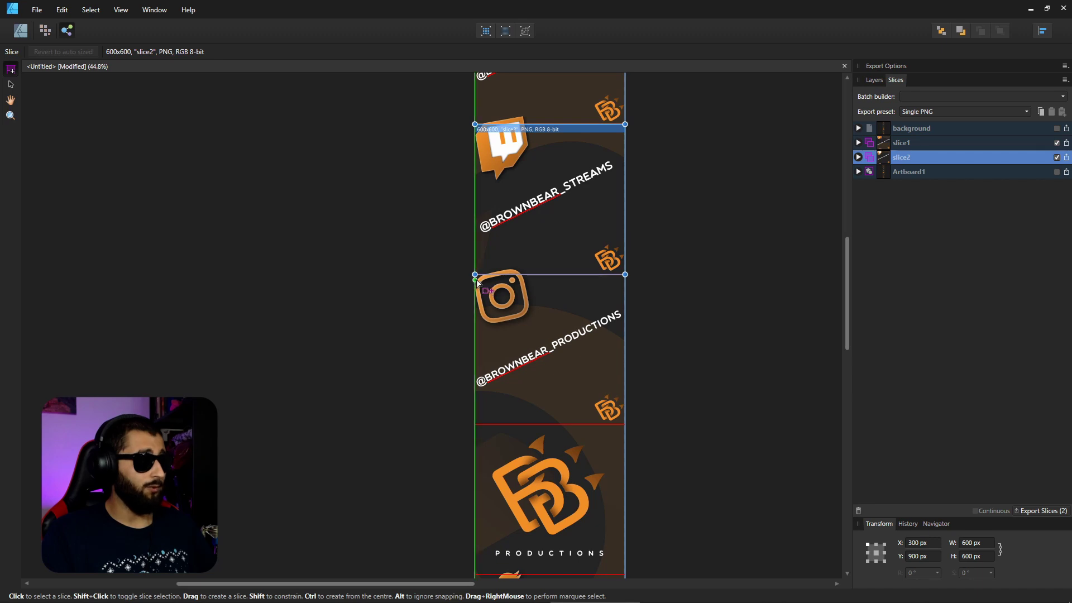
drag(477, 279, 627, 436)
scroll(629, 437, down, 4)
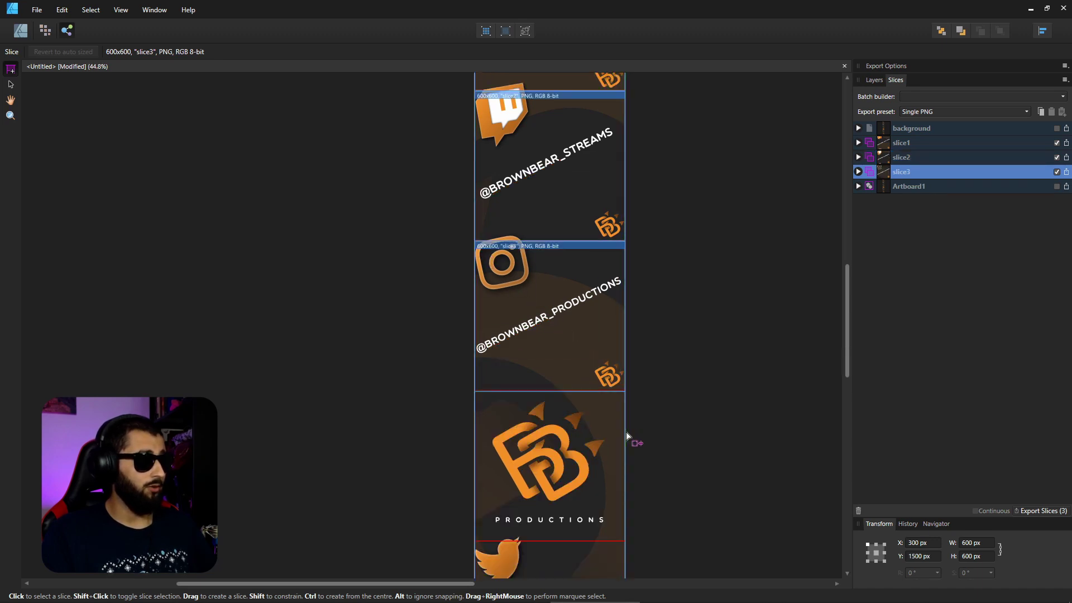
drag(478, 228, 626, 373)
scroll(614, 363, down, 3)
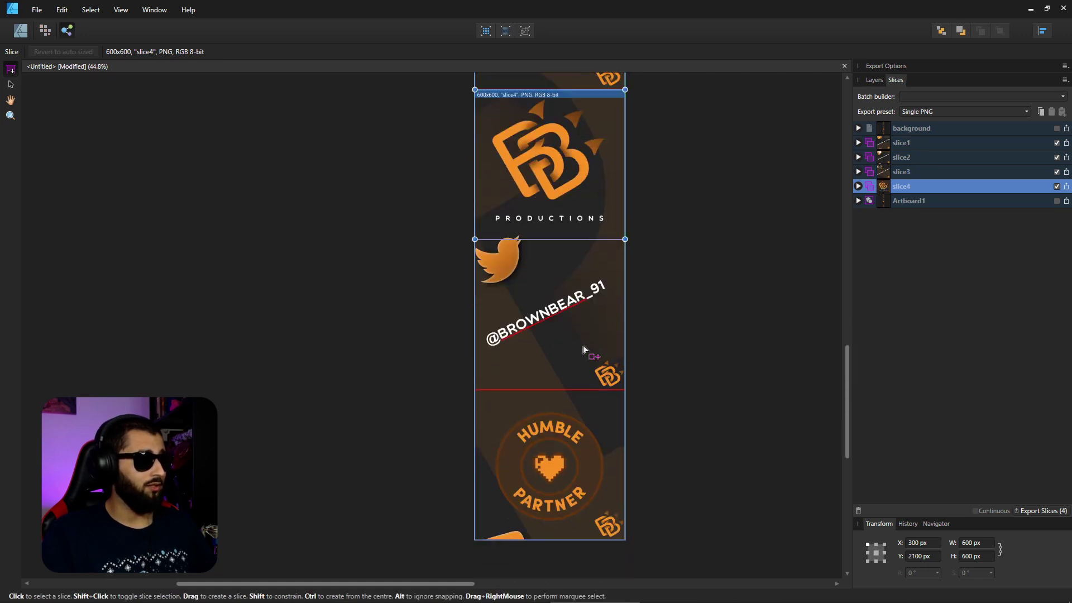
drag(491, 266, 628, 393)
scroll(628, 394, down, 2)
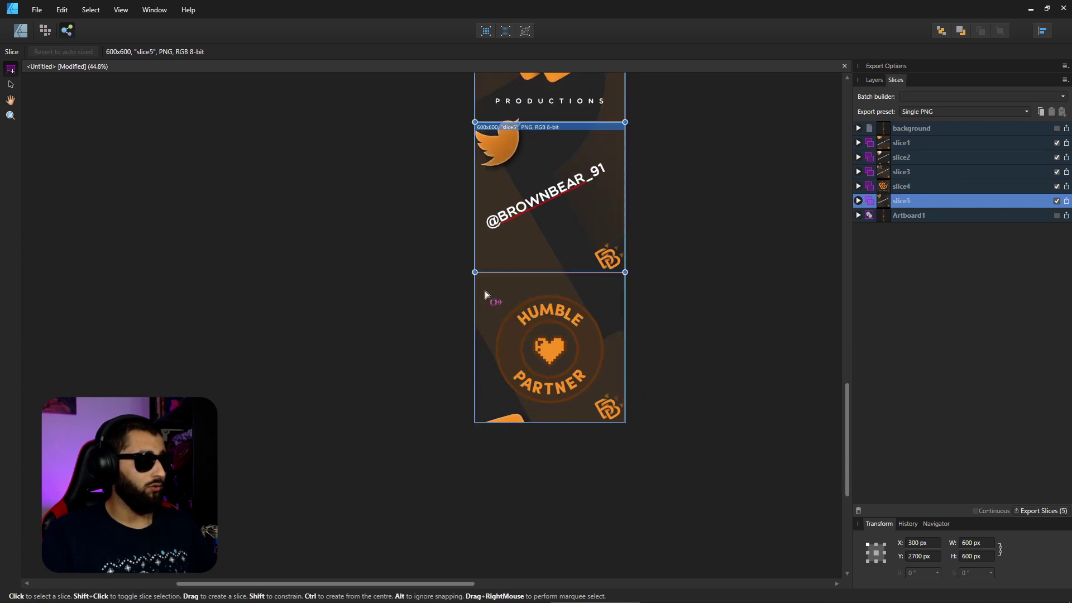
drag(479, 278, 626, 423)
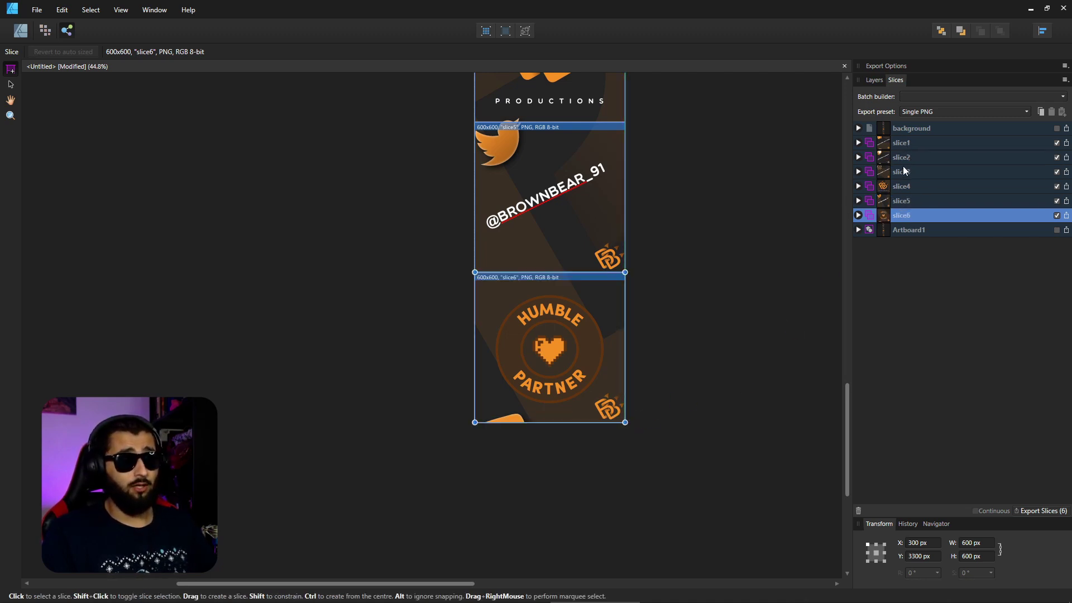
Step: Rename the first slice and export all six slices as PNGs into New Vertical Banner
double_click(907, 143)
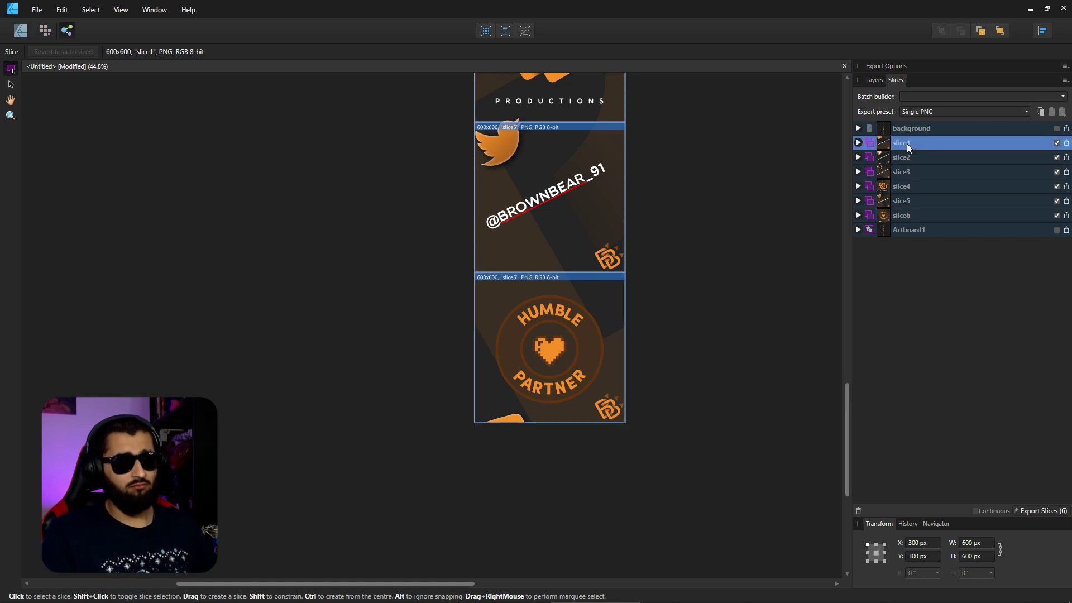
text(Youtube)
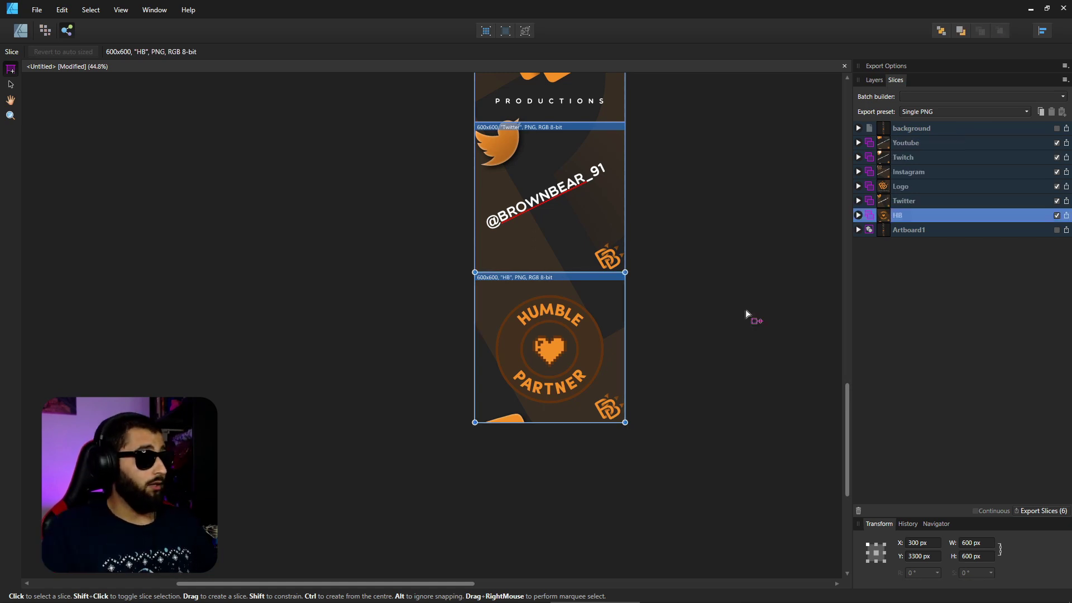
click(1040, 511)
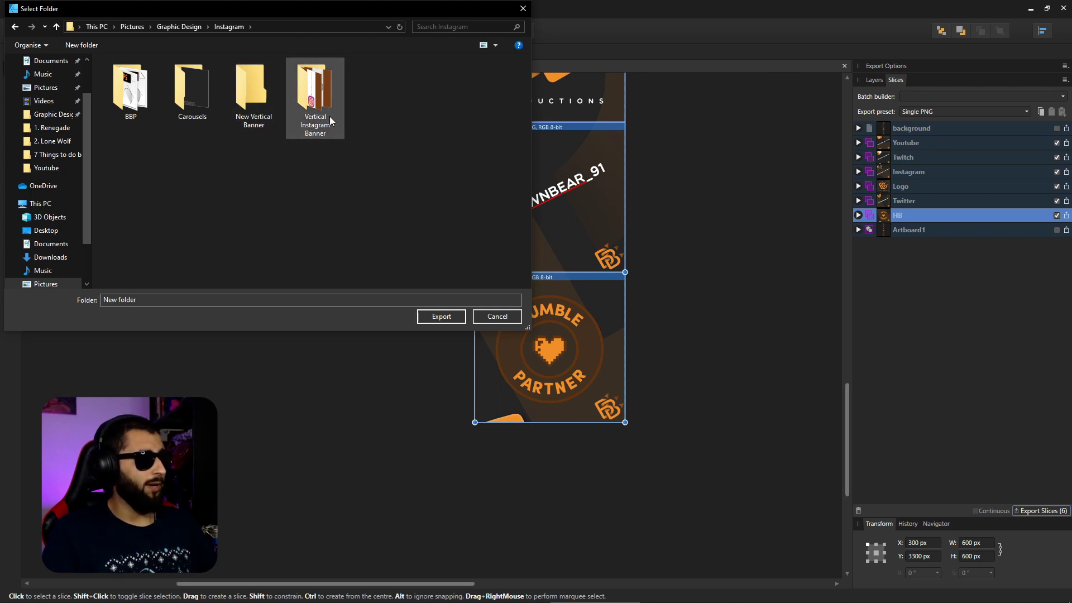
double_click(252, 99)
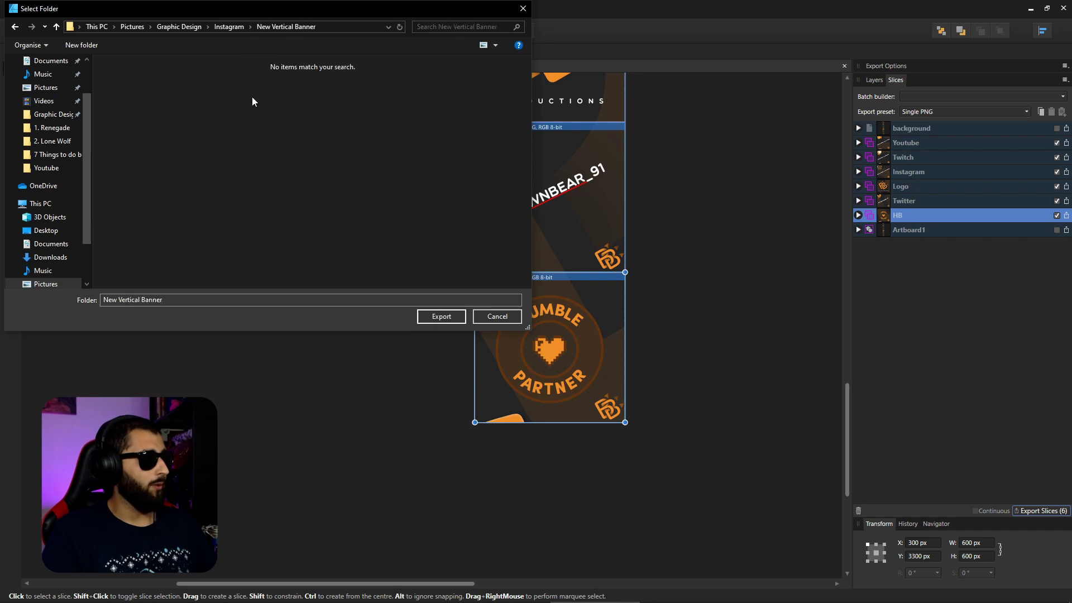
click(455, 316)
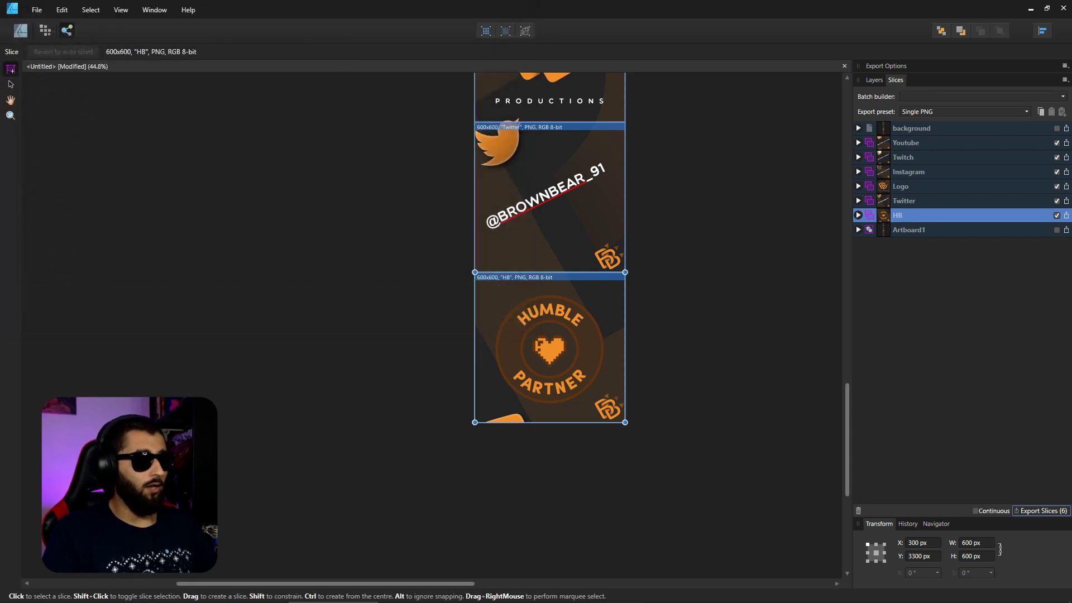
key(alt+Tab)
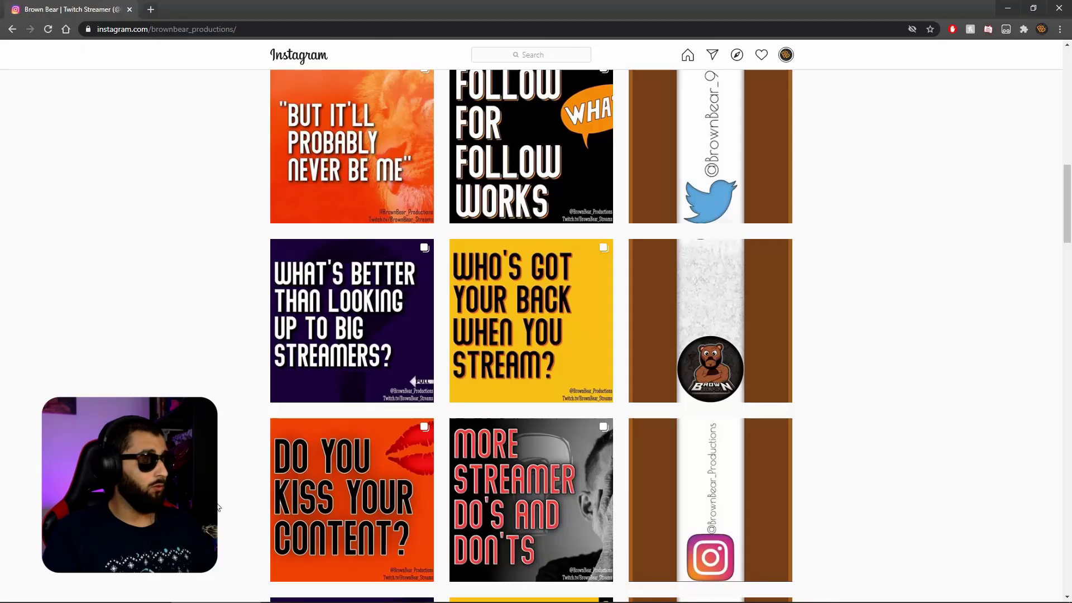
scroll(271, 450, up, 8)
scroll(272, 450, down, 20)
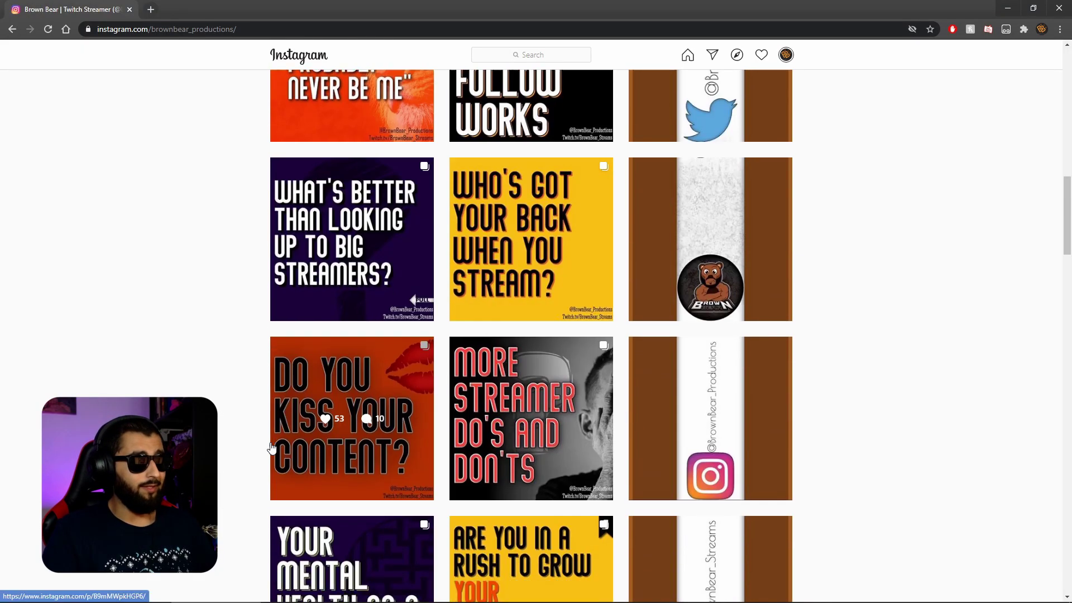
scroll(271, 447, down, 9)
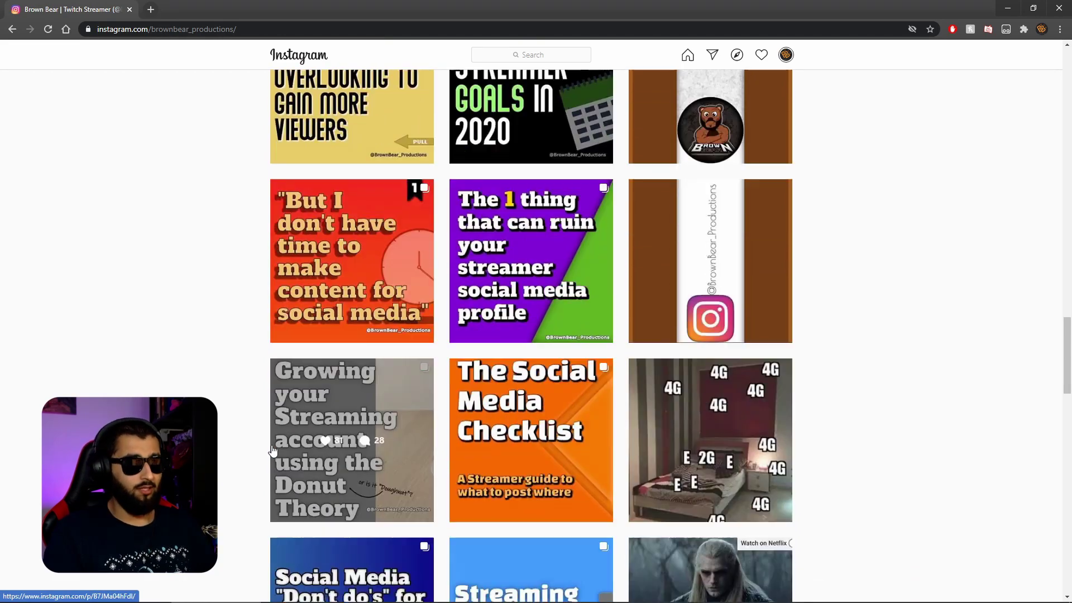
scroll(269, 446, up, 4)
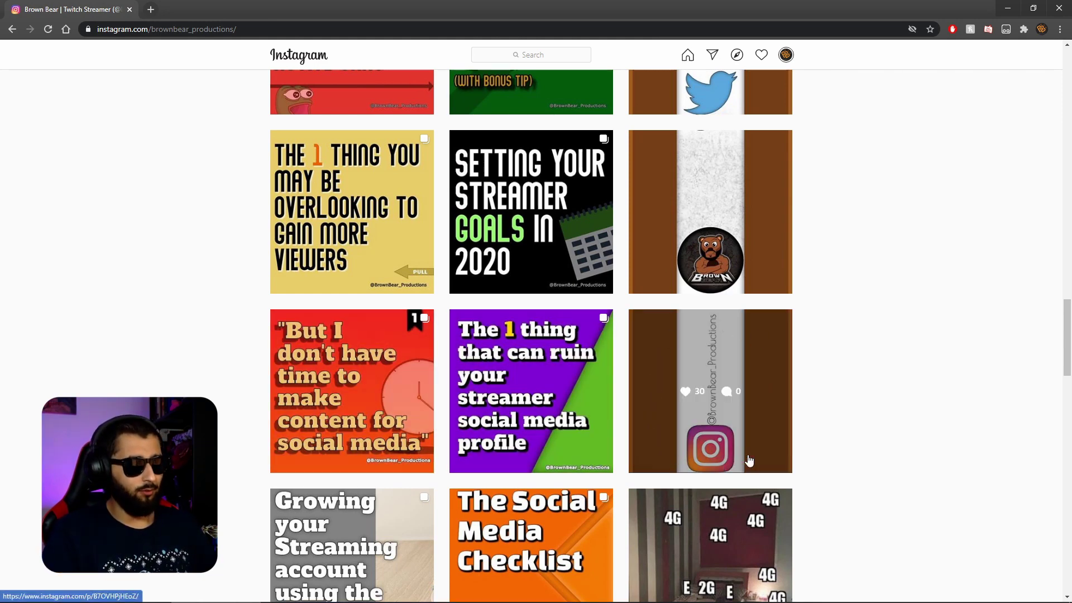
scroll(674, 431, up, 7)
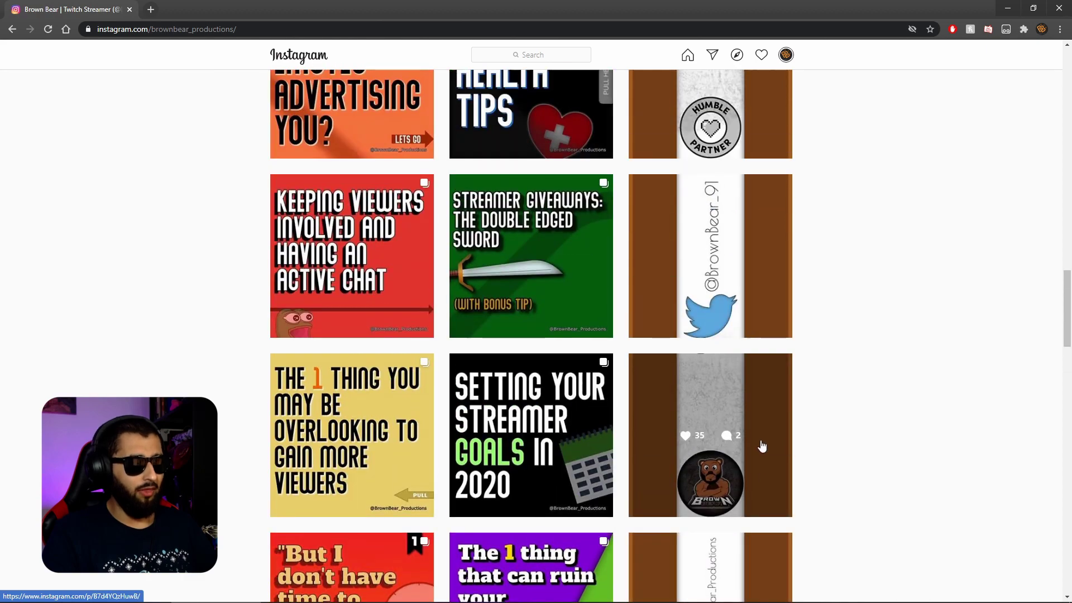
scroll(667, 456, up, 6)
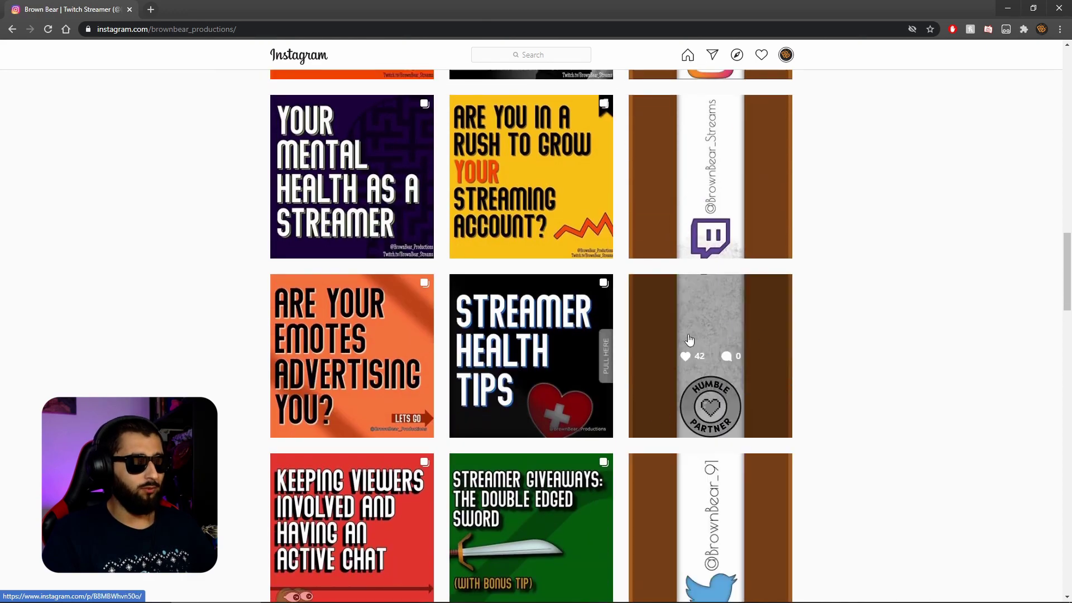
scroll(723, 233, up, 9)
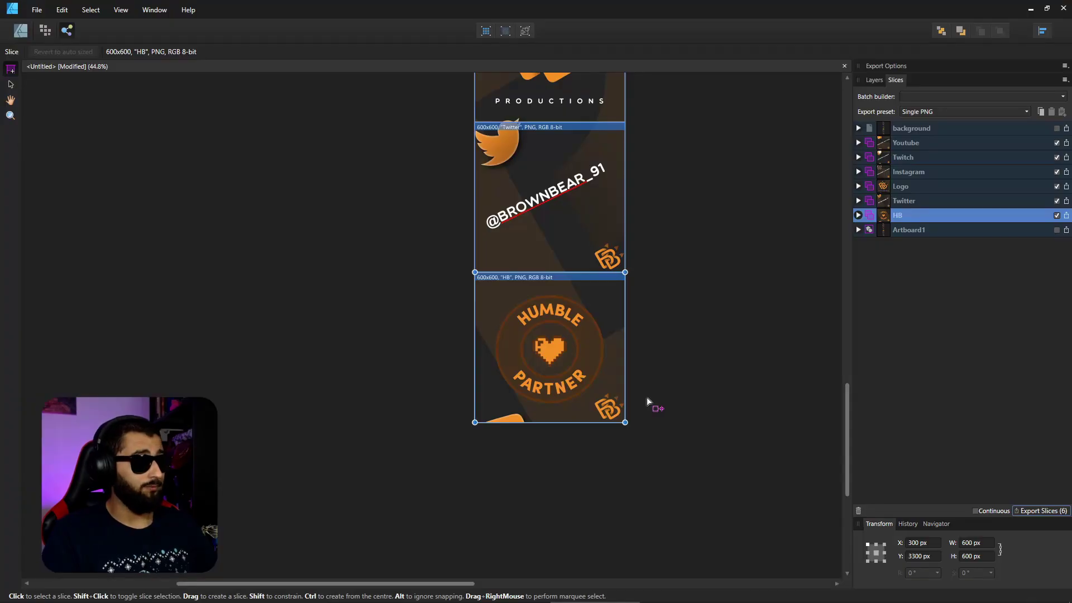
scroll(647, 397, down, 5)
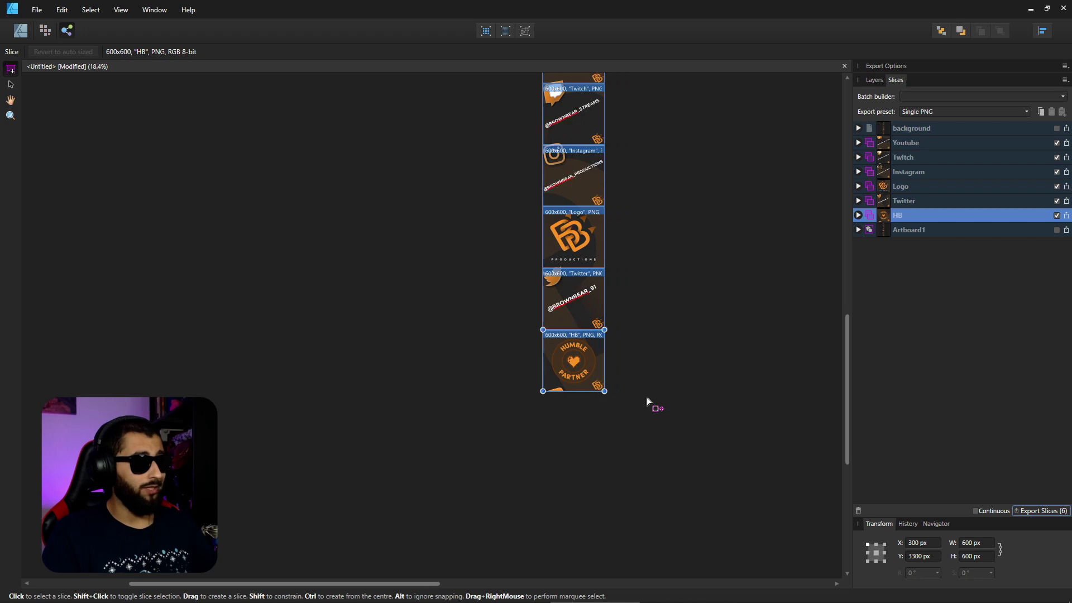
scroll(647, 401, right, 1)
scroll(618, 398, up, 2)
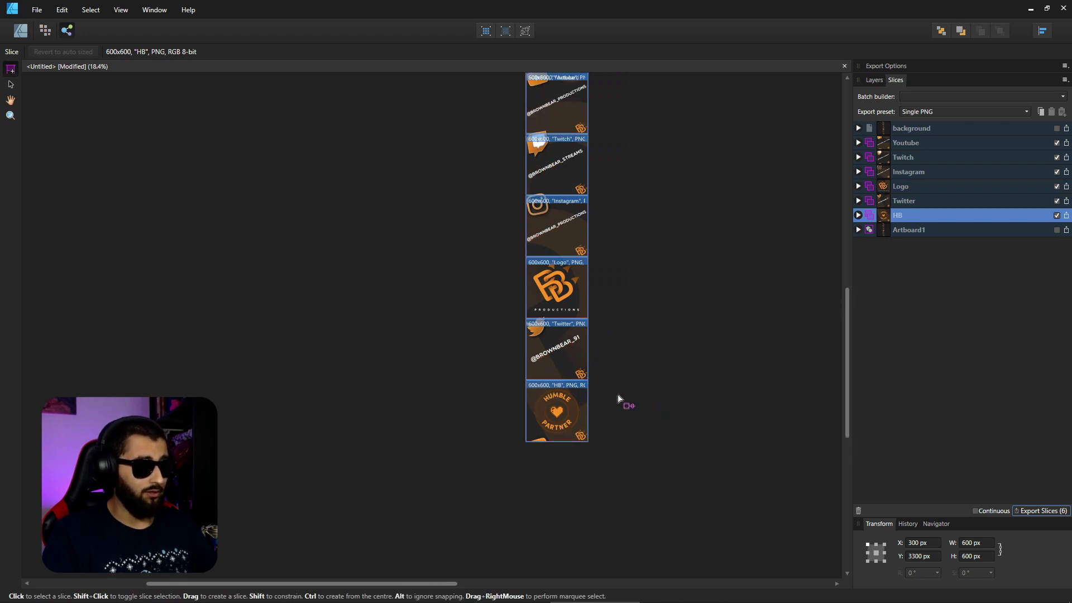
scroll(569, 358, up, 2)
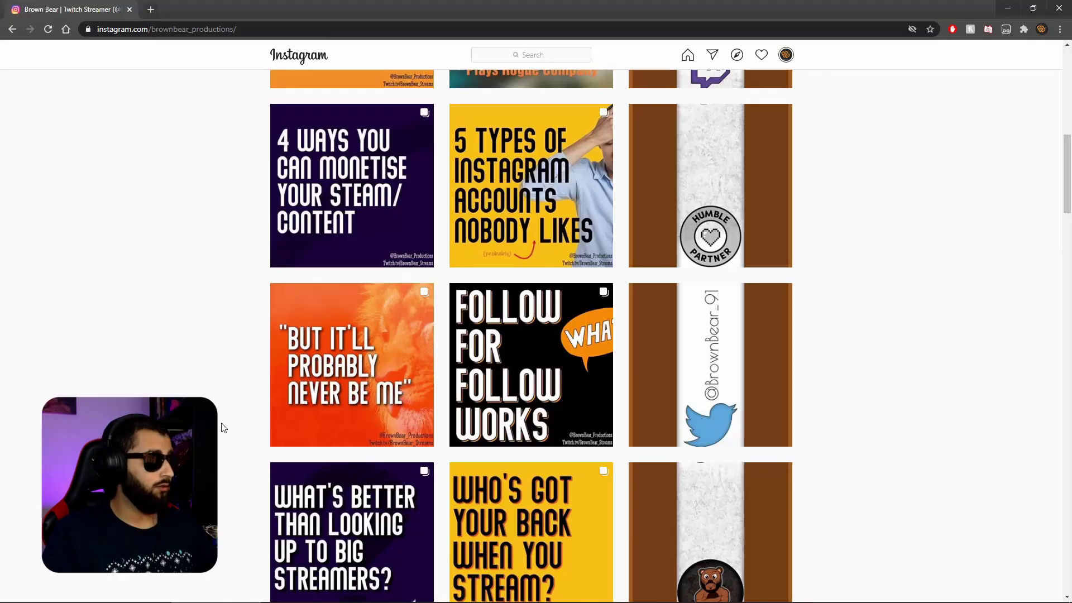
scroll(223, 427, up, 5)
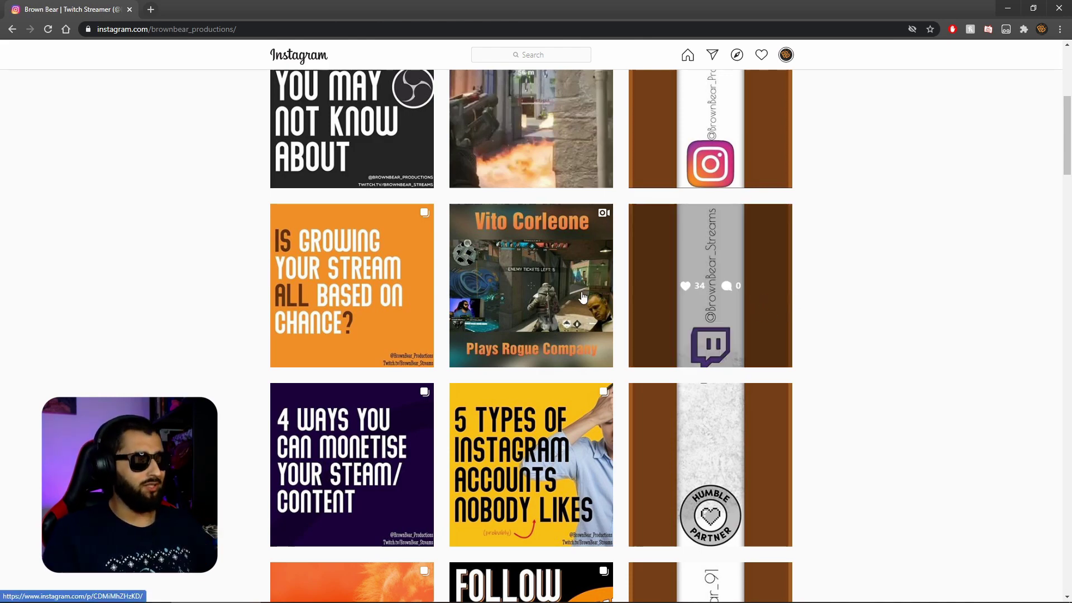
scroll(455, 304, up, 6)
scroll(501, 319, down, 5)
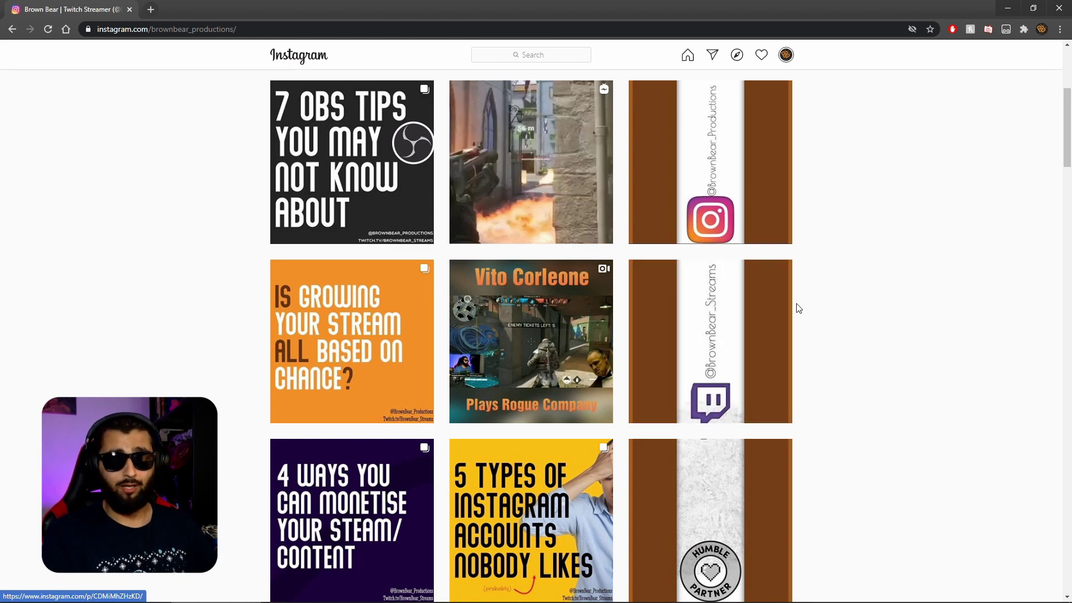
scroll(782, 301, down, 6)
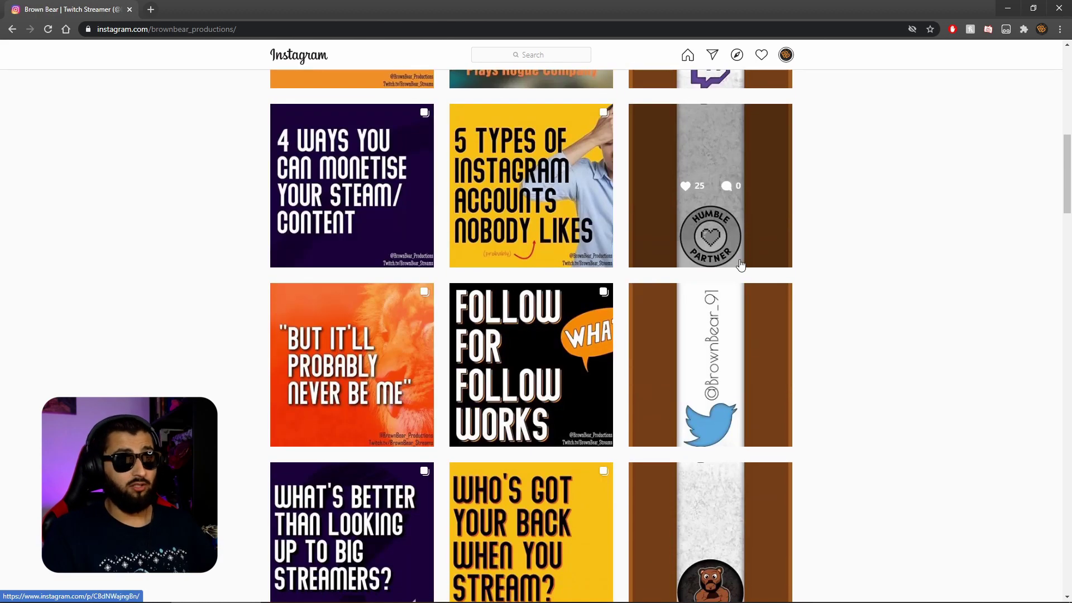
scroll(741, 266, down, 5)
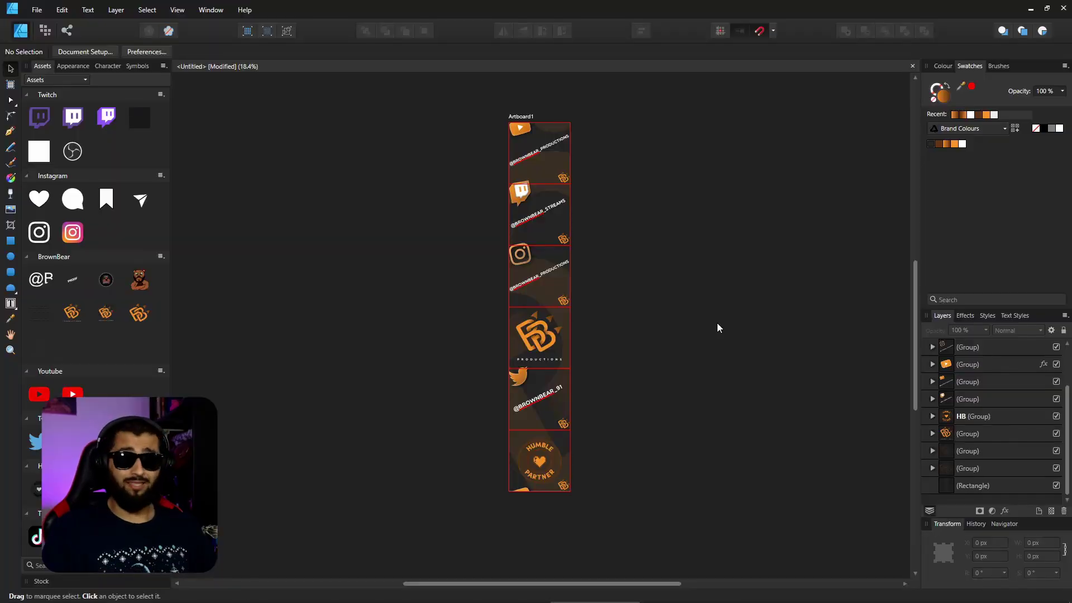